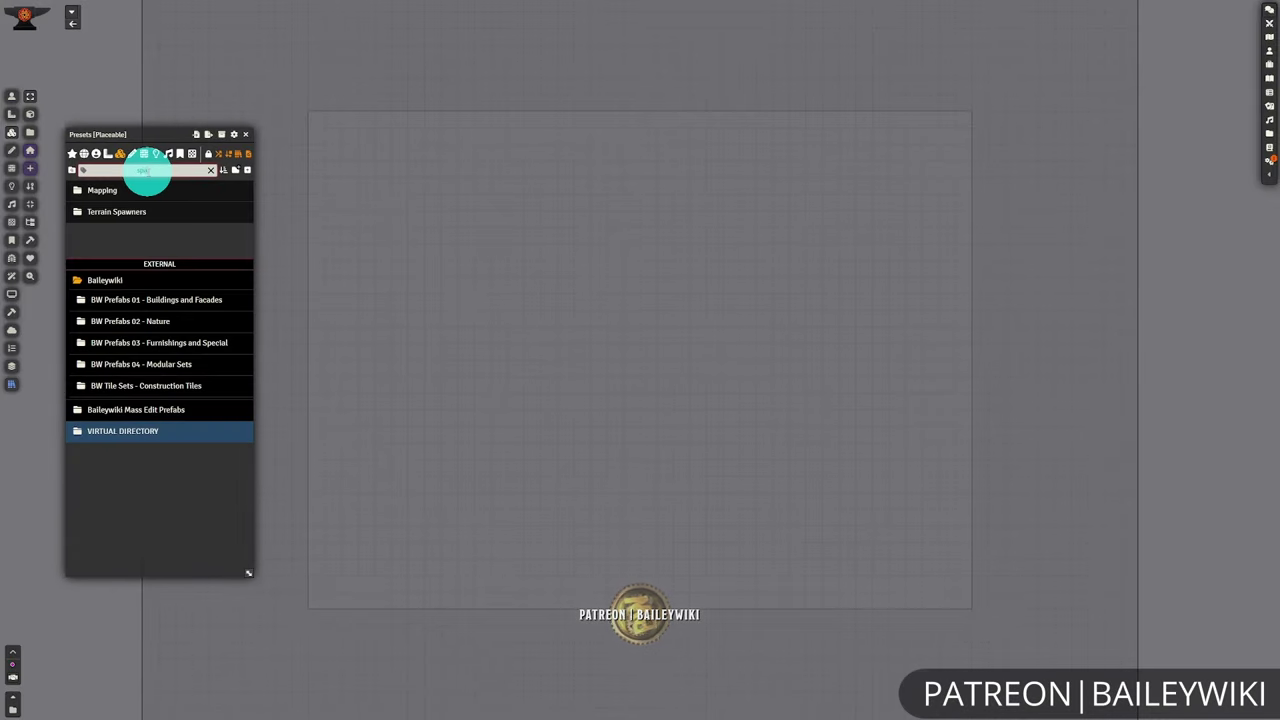
# - Spawn the Caves and Mines terrain spawner using the mine ruins cave tile
pyautogui.click(143, 349)
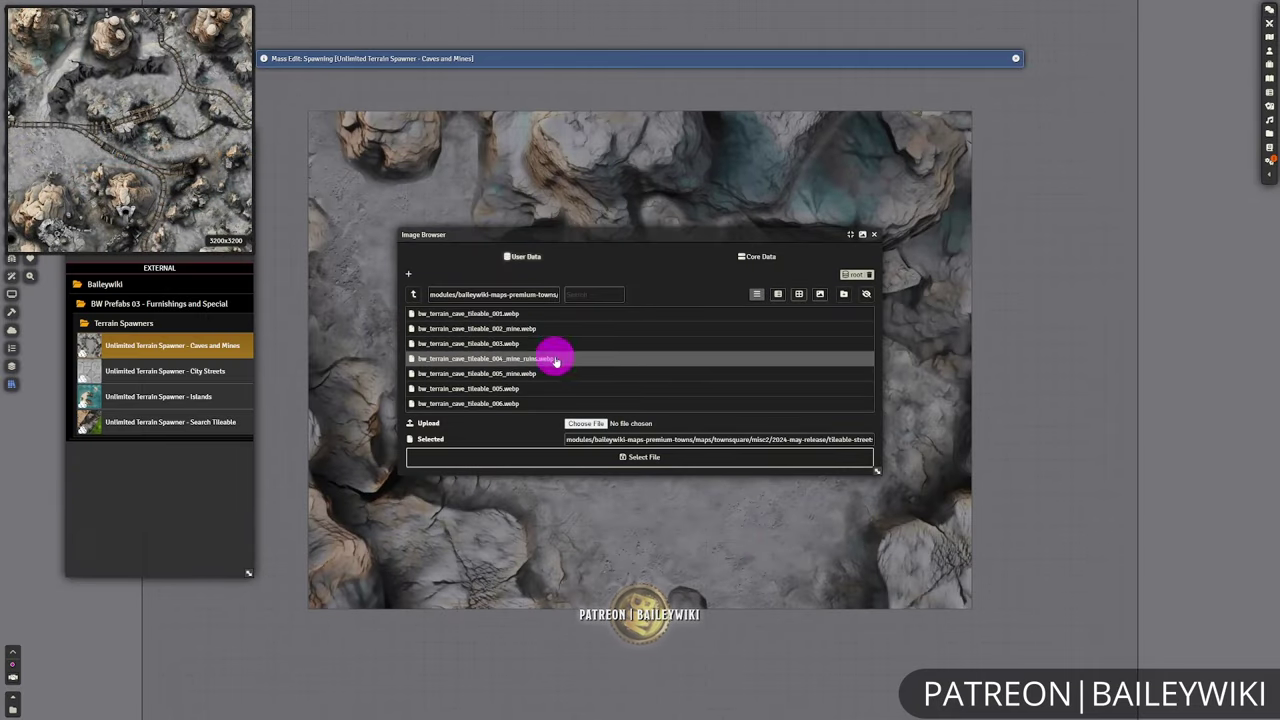
pyautogui.click(640, 457)
pyautogui.click(249, 129)
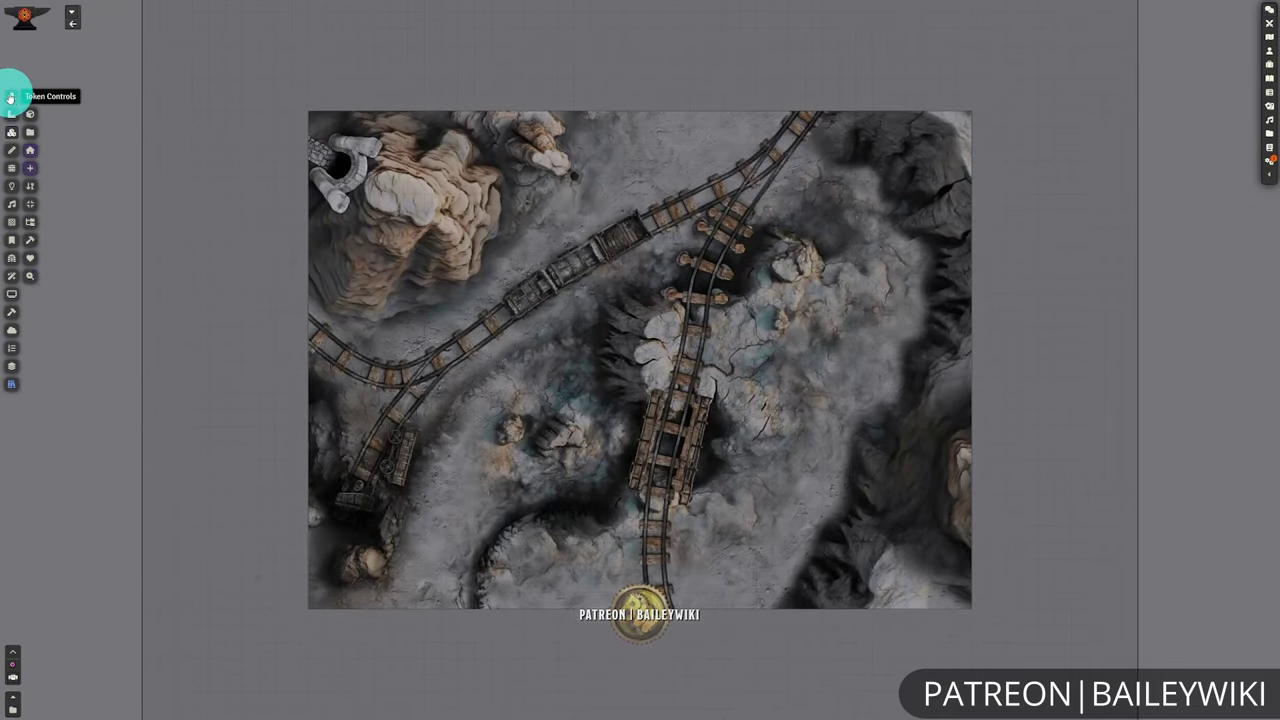
# - Swap the tile's overlay to the first cave tile in the caves-and-mines folder
pyautogui.click(794, 300)
pyautogui.click(603, 391)
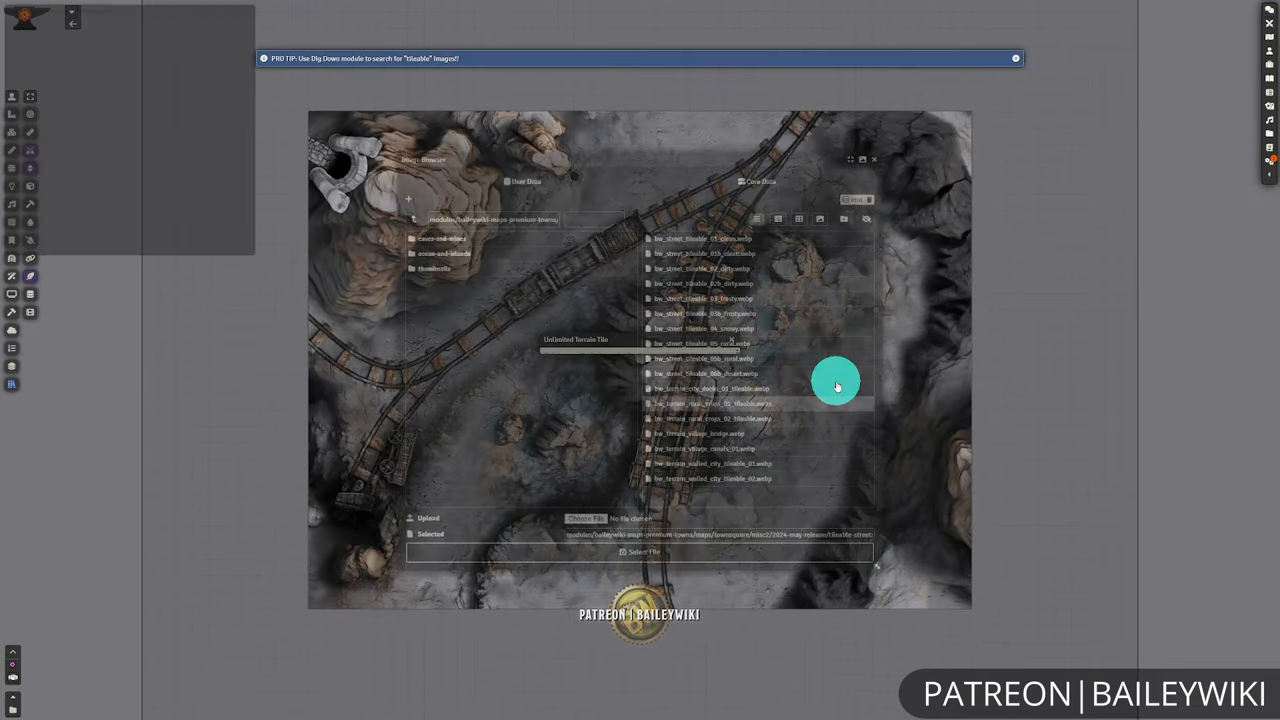
pyautogui.click(443, 239)
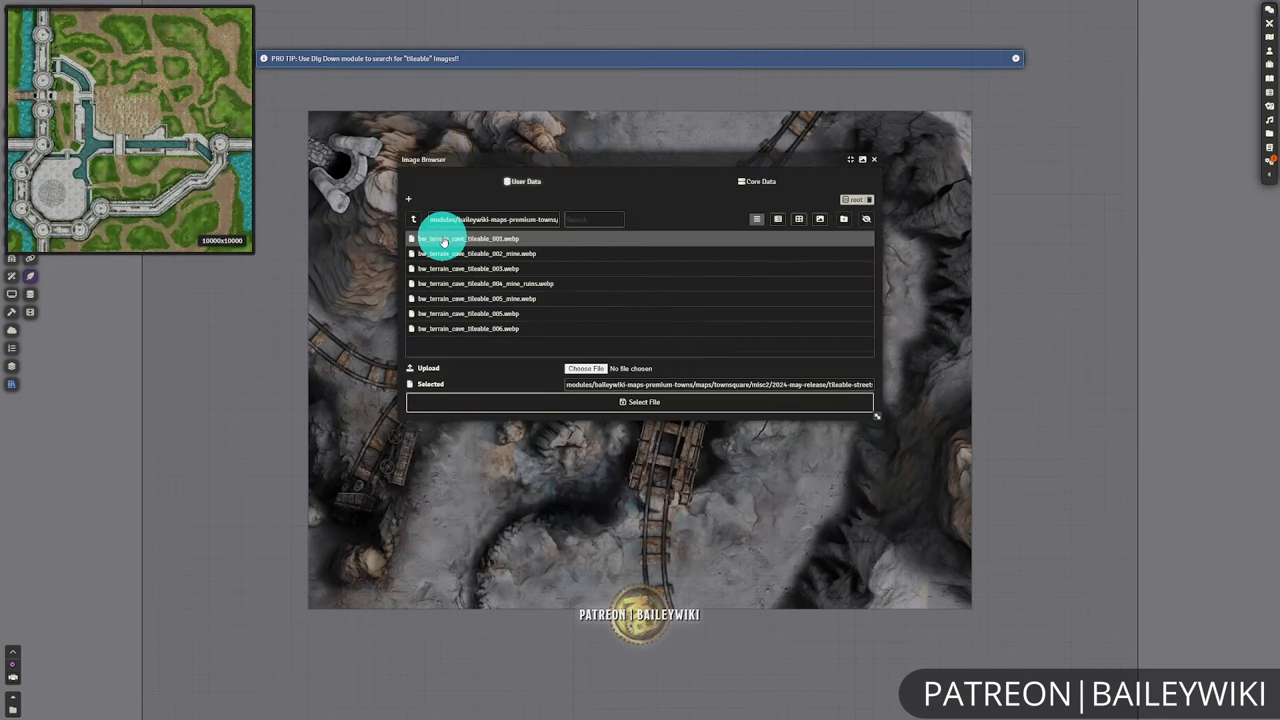
pyautogui.click(538, 246)
pyautogui.click(654, 378)
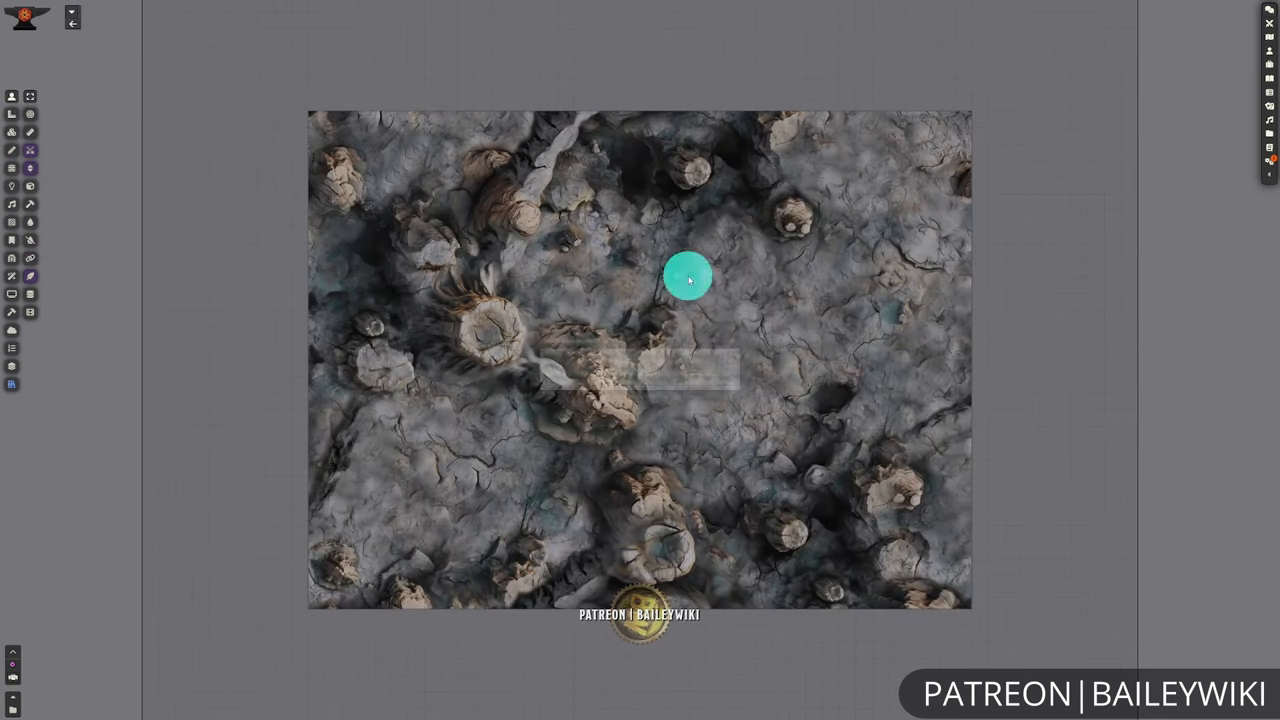
# - Pan the cave texture right and down, zoom in, rotate it, then randomize its position
pyautogui.click(668, 378)
pyautogui.moveTo(666, 337); pyautogui.dragTo(874, 386)
pyautogui.click(867, 385)
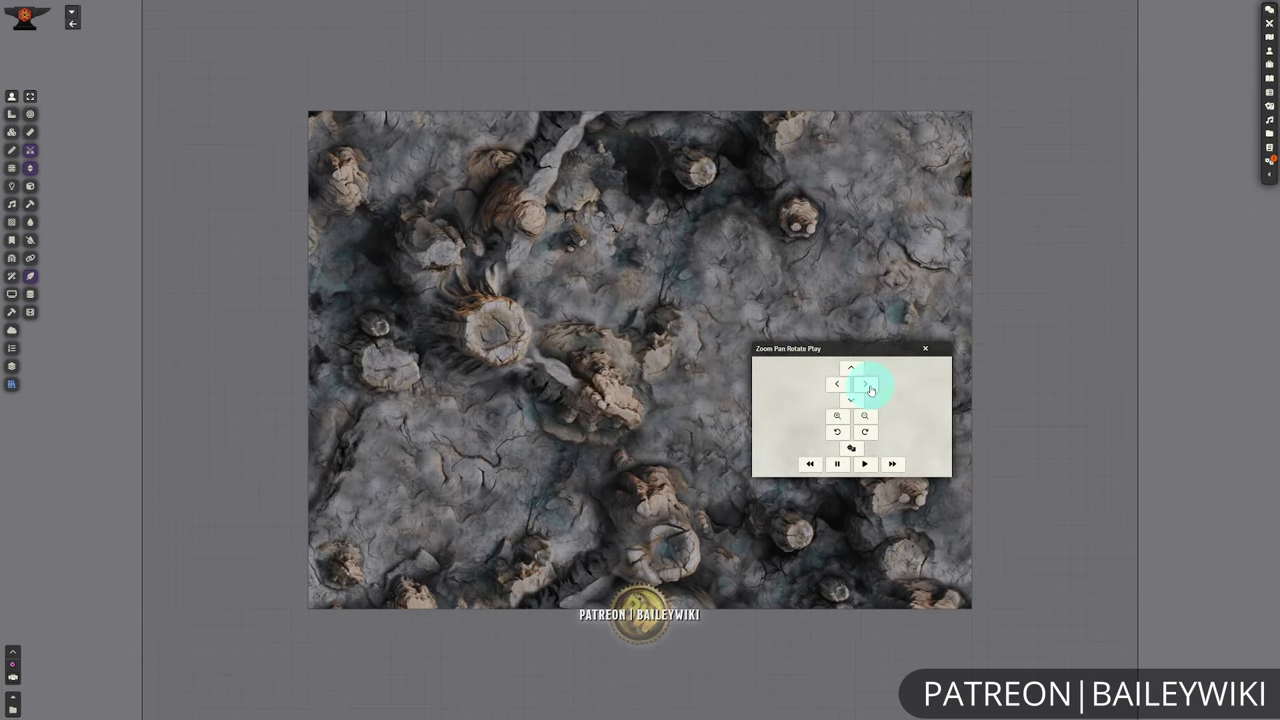
pyautogui.click(867, 385)
pyautogui.click(851, 368)
pyautogui.click(864, 415)
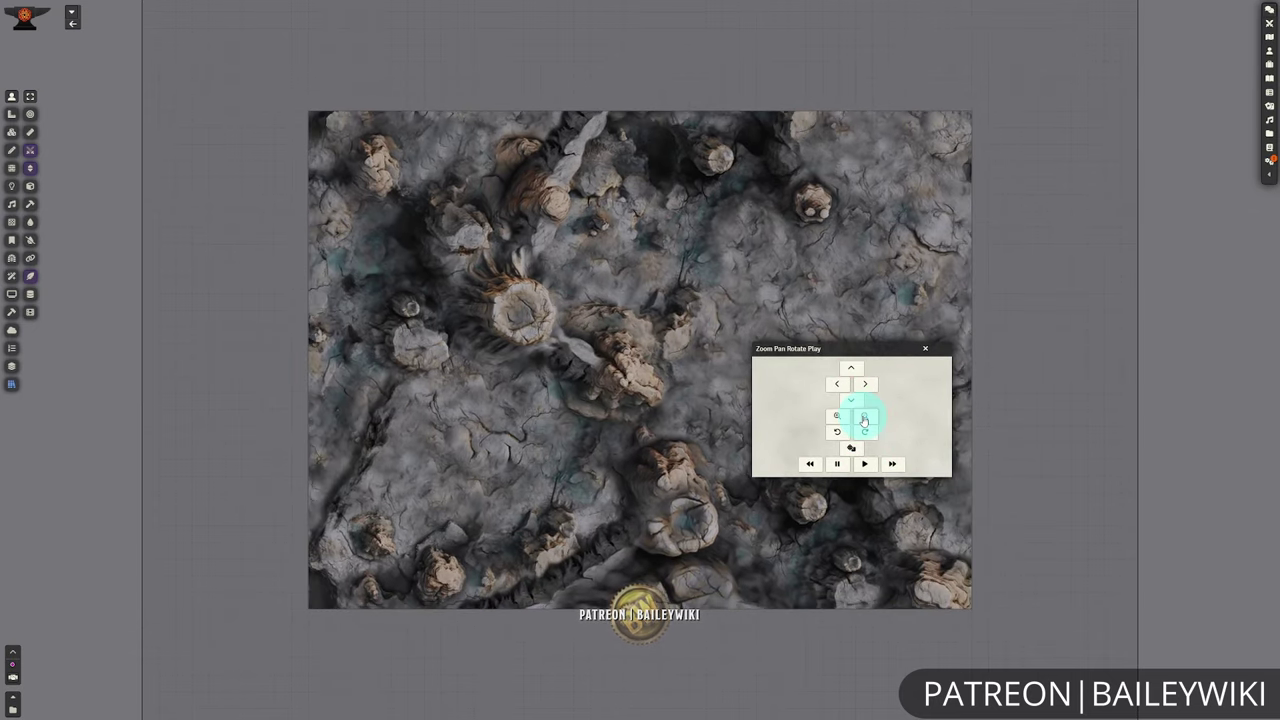
pyautogui.click(866, 432)
pyautogui.click(851, 448)
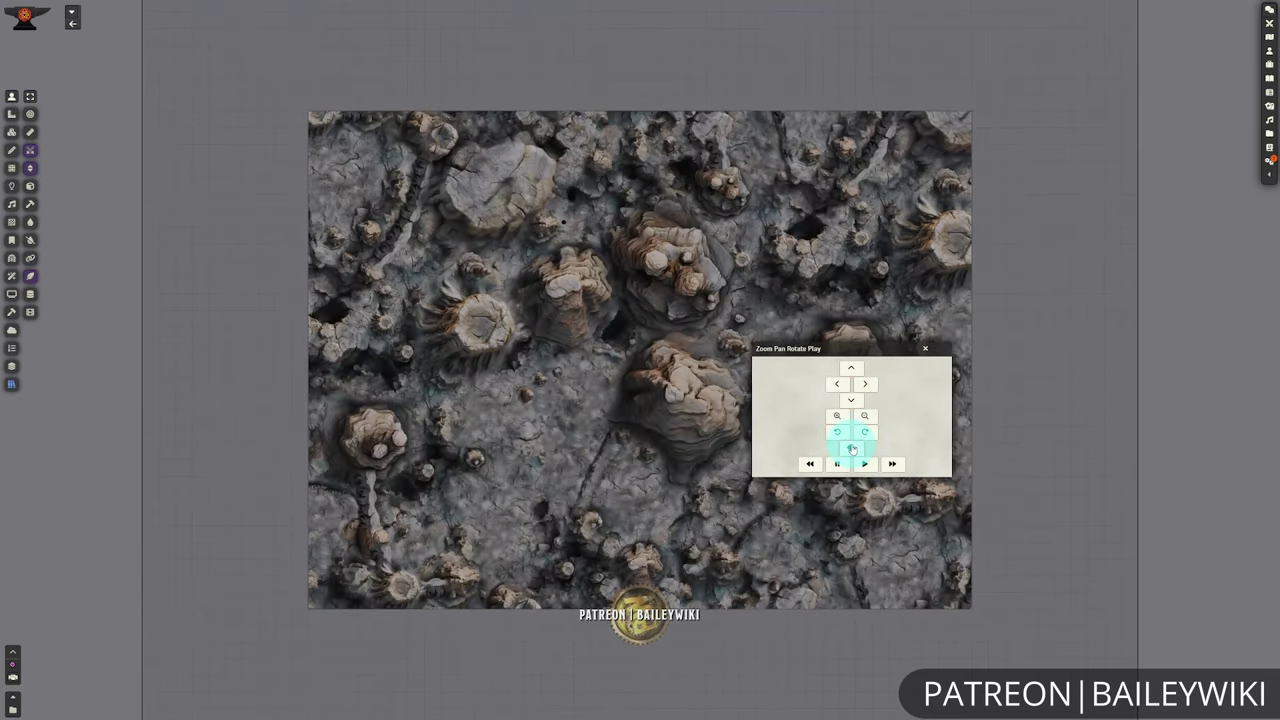
pyautogui.click(925, 358)
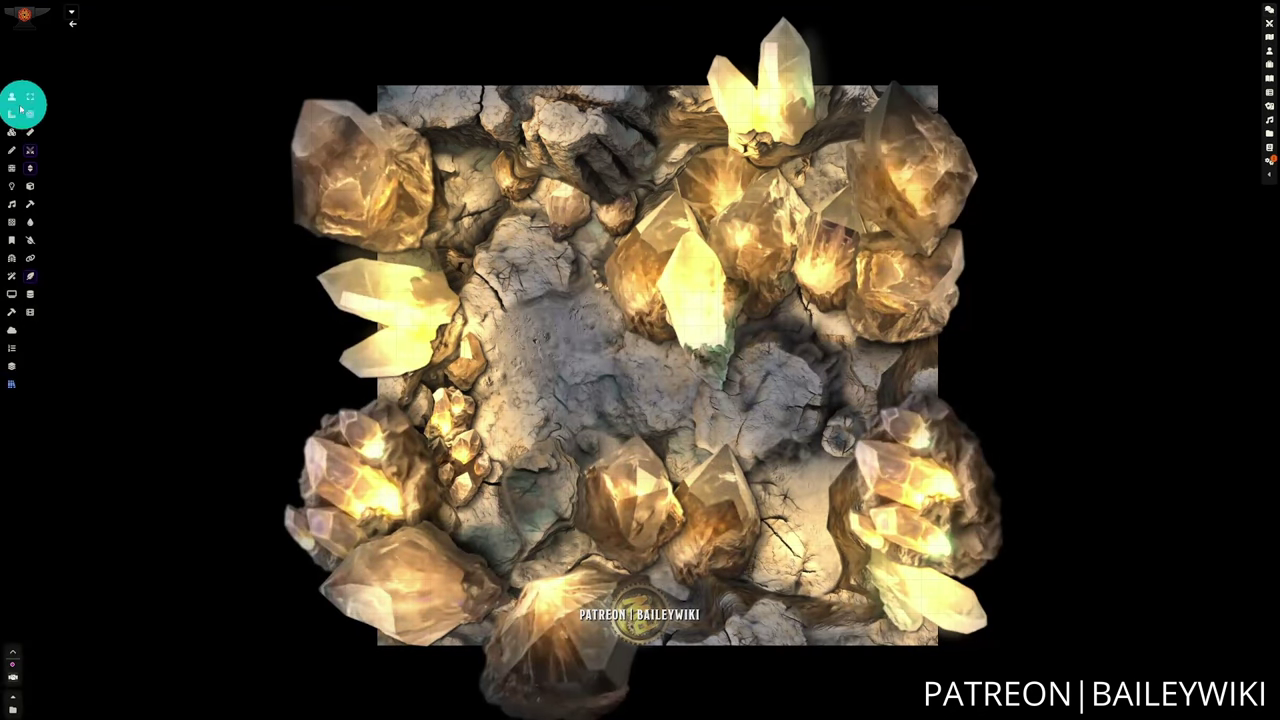
# - Swap the crystal map's overlay to cave tile 006
pyautogui.click(639, 379)
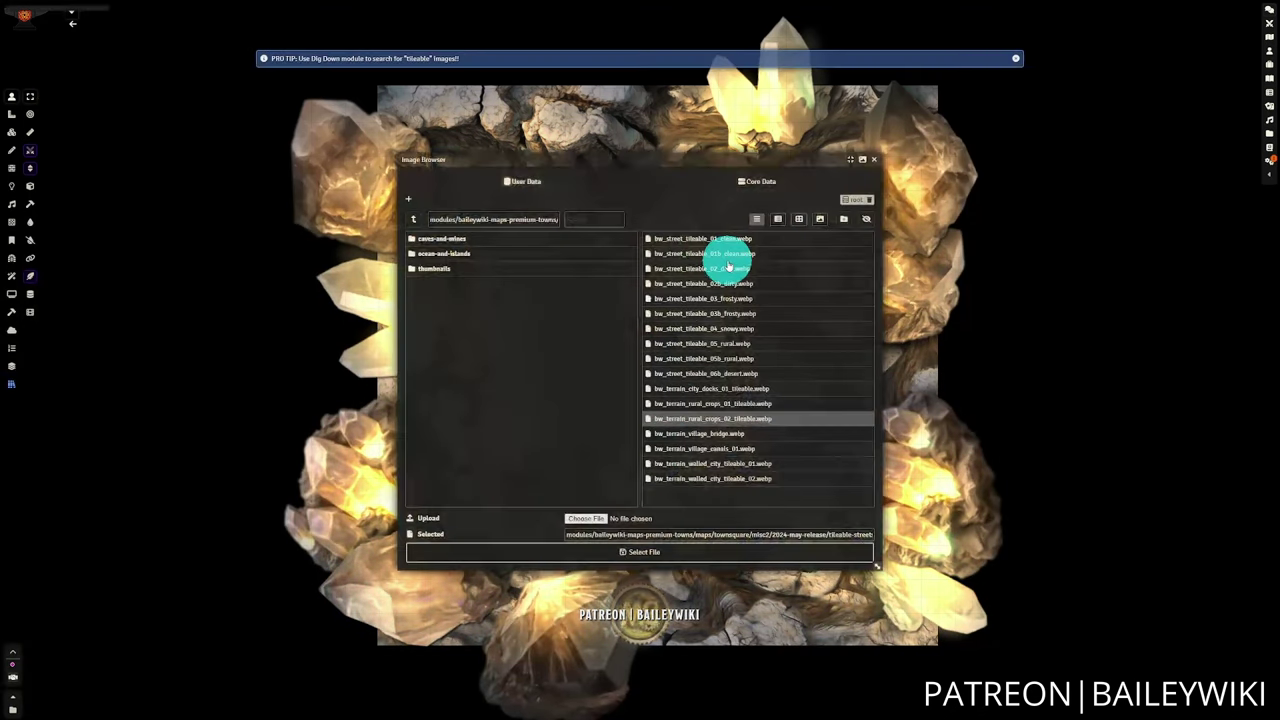
pyautogui.click(484, 238)
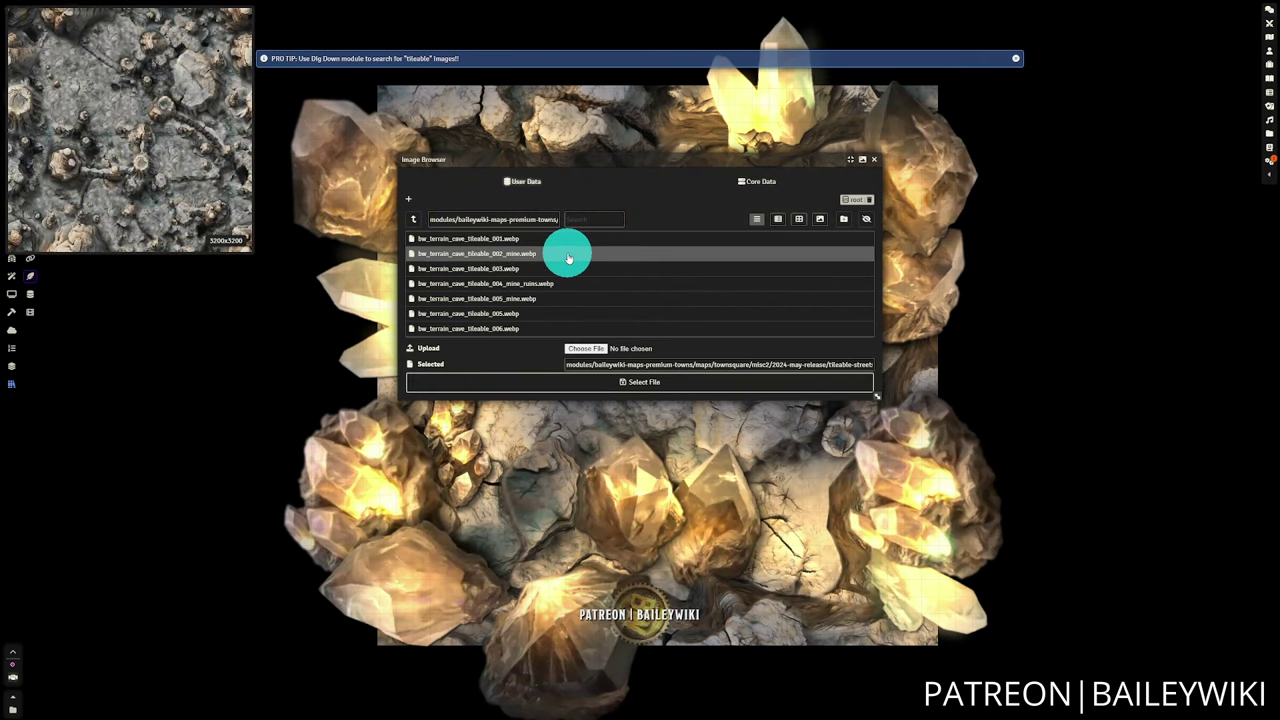
pyautogui.click(582, 331)
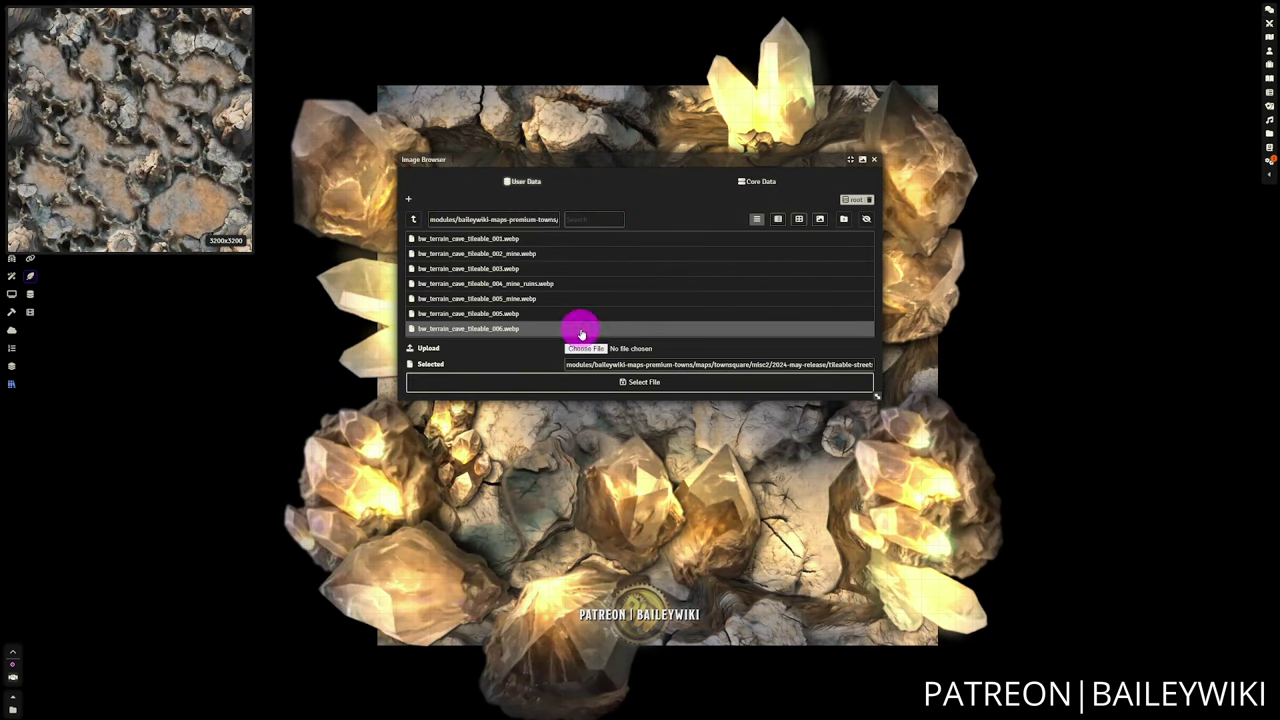
pyautogui.click(647, 381)
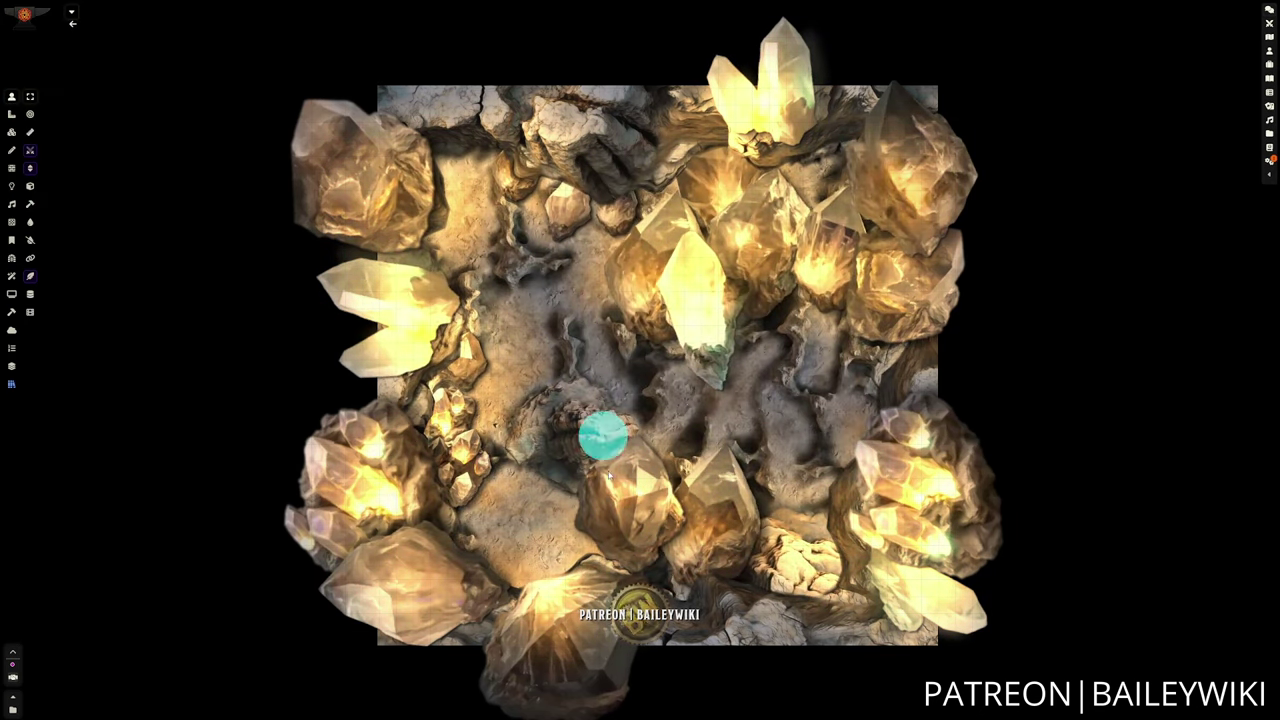
# - Zoom the cave texture and pan it right and up in Adjust Position
pyautogui.click(634, 344)
pyautogui.click(576, 377)
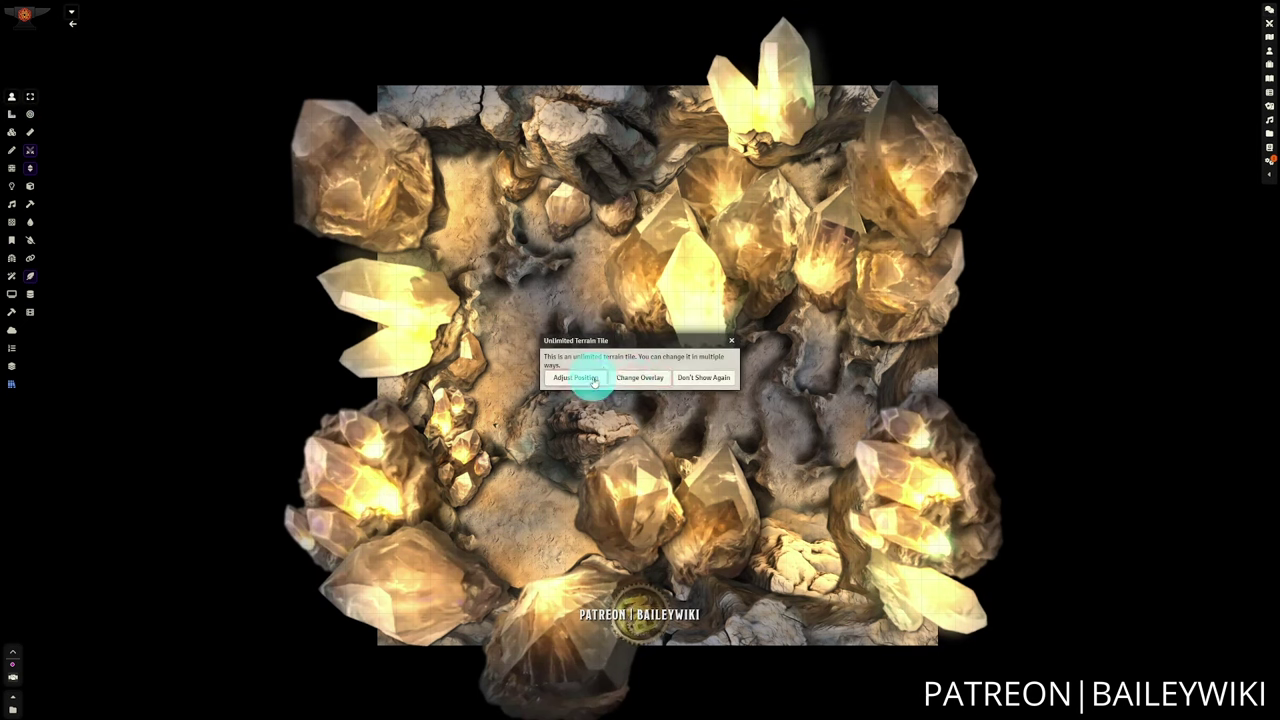
pyautogui.moveTo(654, 277); pyautogui.dragTo(146, 323)
pyautogui.click(196, 358)
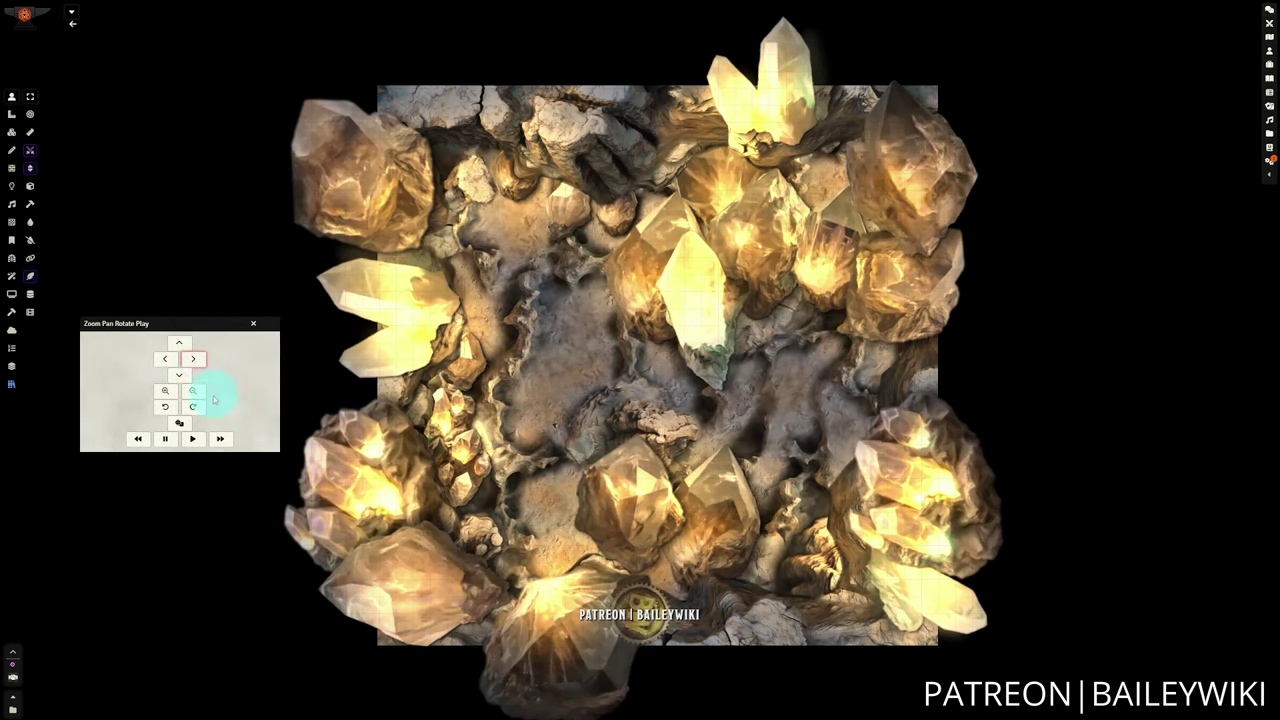
pyautogui.click(162, 396)
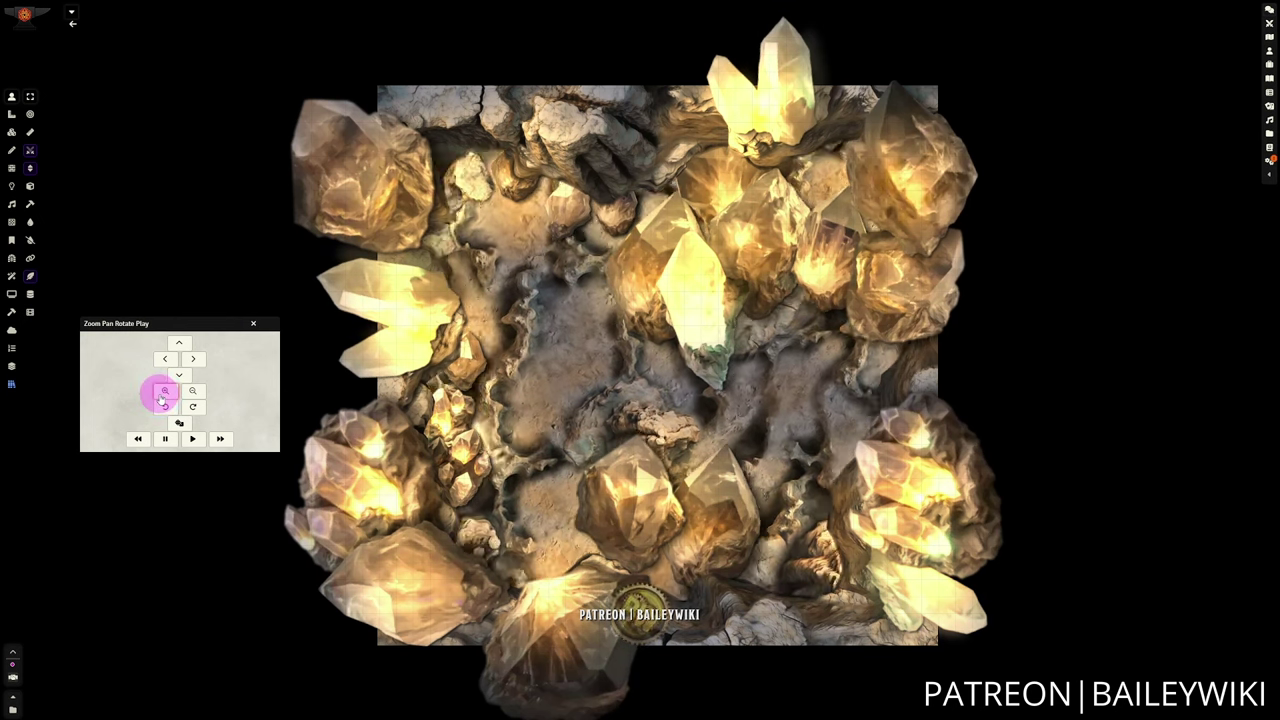
pyautogui.click(178, 343)
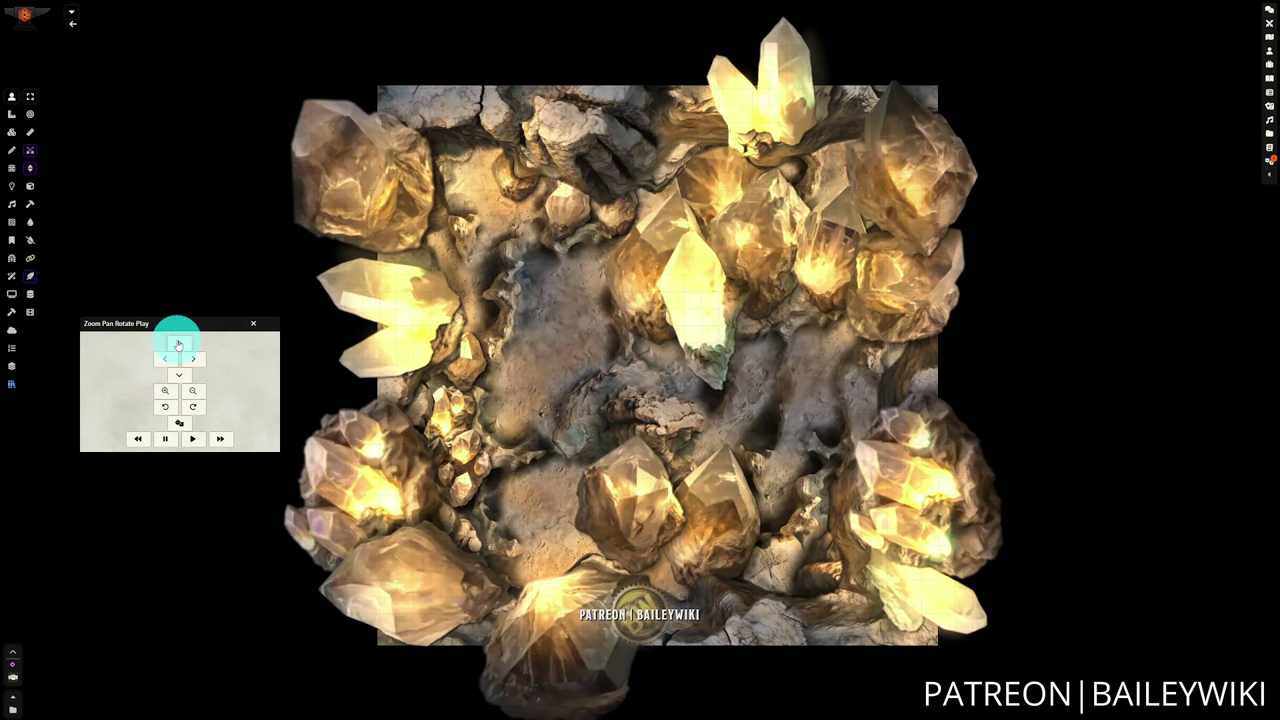
pyautogui.click(196, 359)
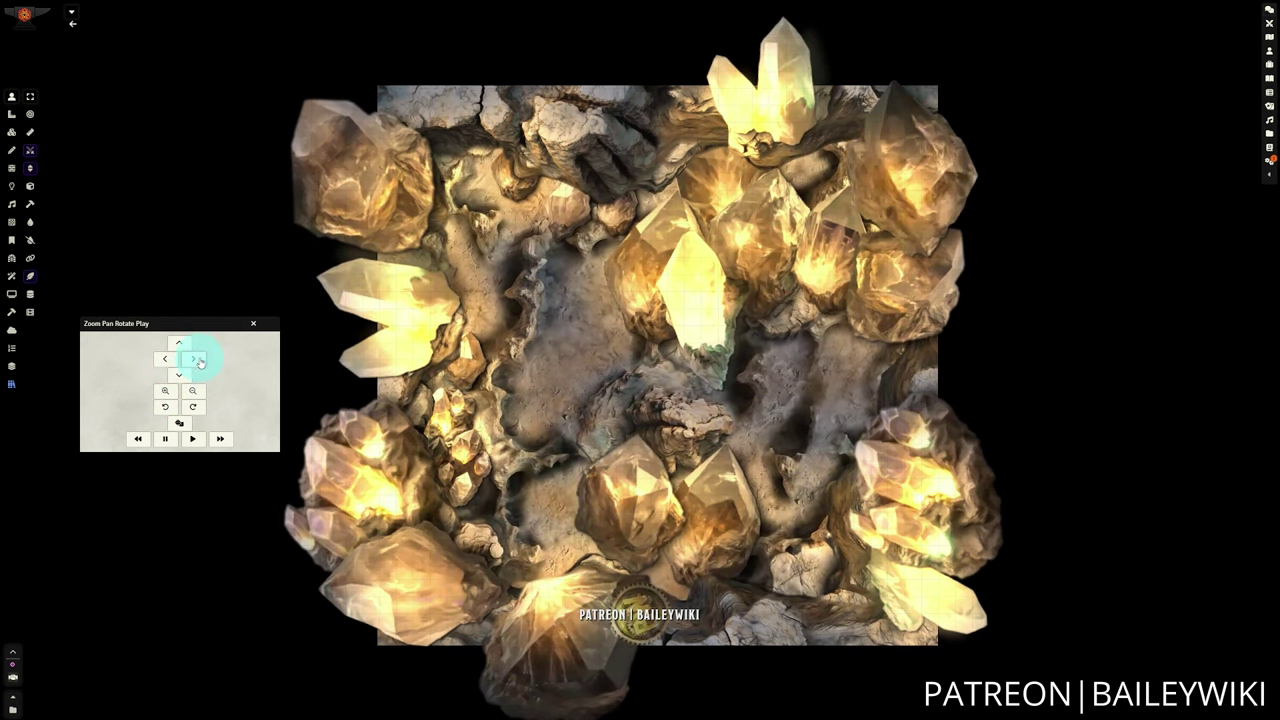
pyautogui.click(253, 323)
# - Select the right crystal cluster tile and drag it up and to the right
pyautogui.moveTo(525, 403)
pyautogui.mouseDown()
pyautogui.moveTo(417, 271)
pyautogui.moveTo(866, 249)
pyautogui.moveTo(831, 514)
pyautogui.moveTo(1213, 331)
pyautogui.mouseUp()
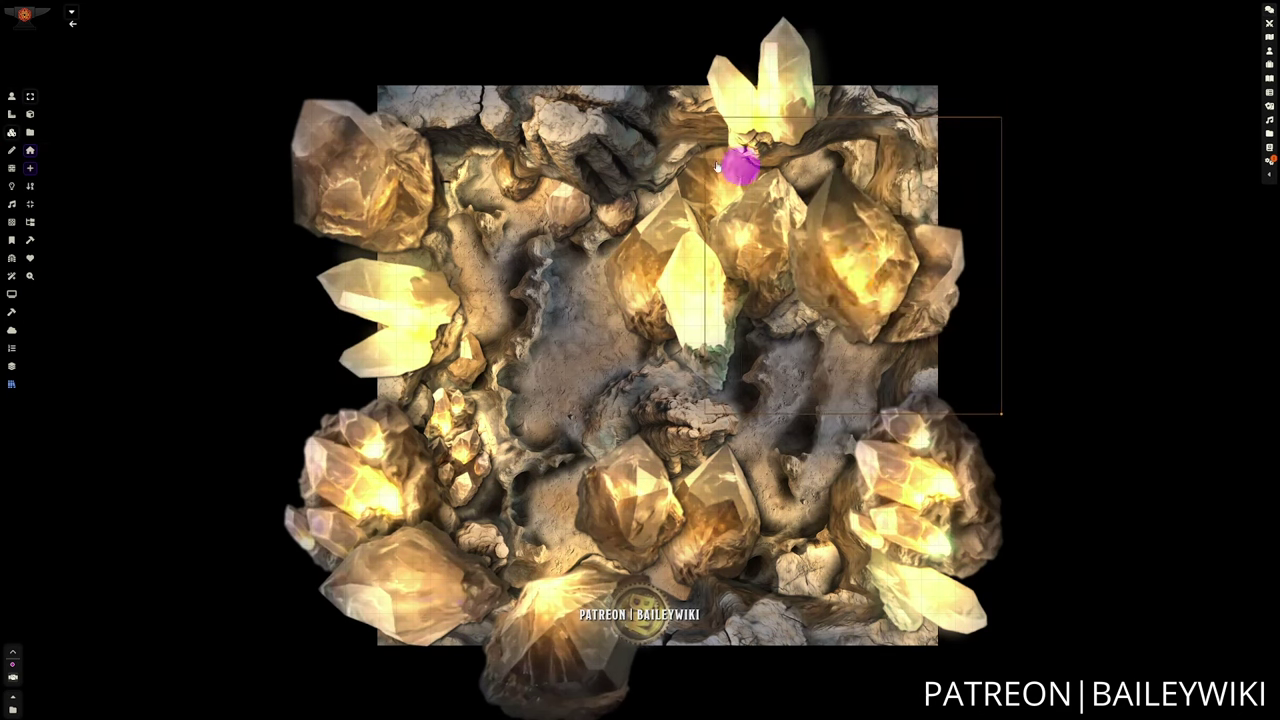
pyautogui.moveTo(737, 163); pyautogui.dragTo(1029, 477)
pyautogui.click(10, 186)
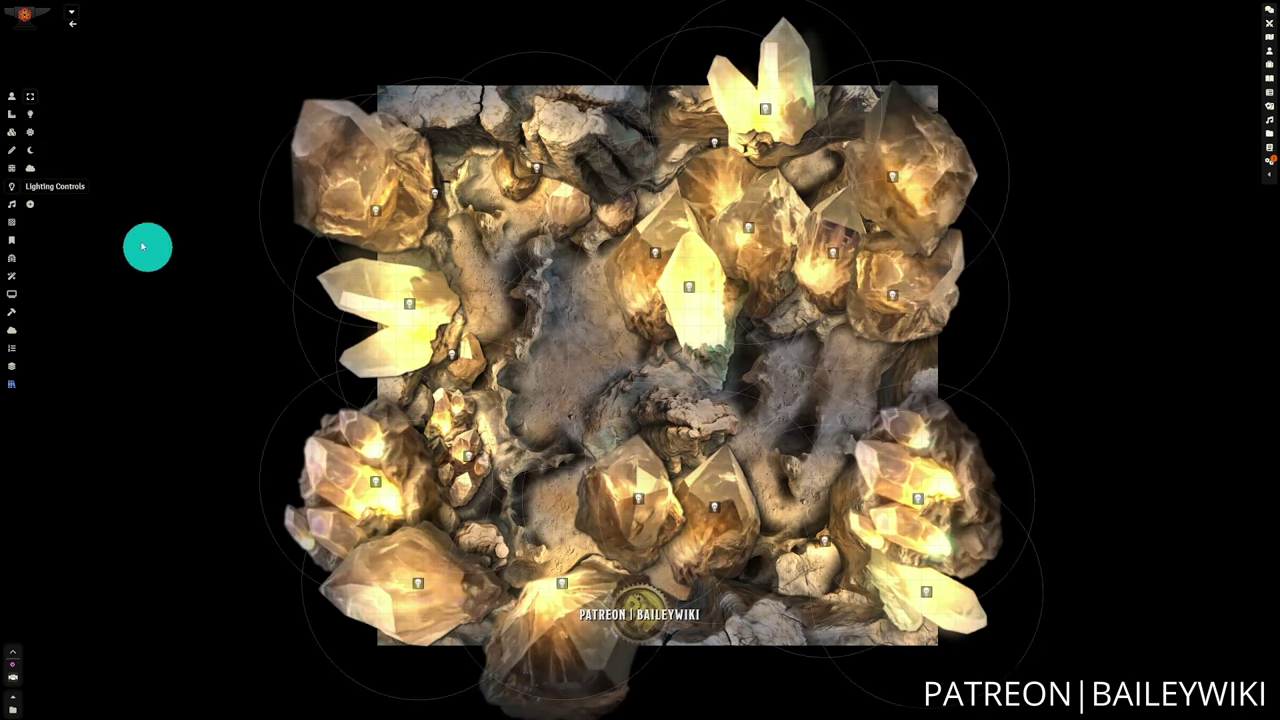
pyautogui.click(13, 98)
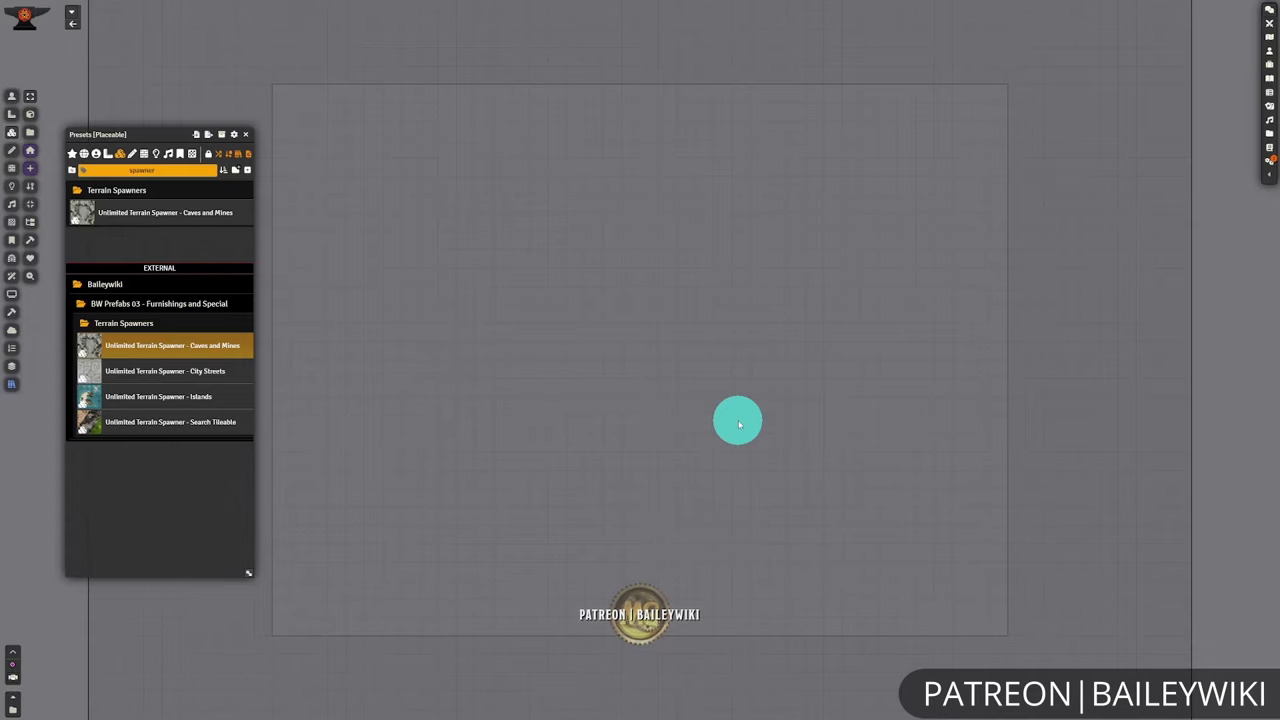
# - Spawn the City Streets terrain spawner with the dirty 02b street tile
pyautogui.doubleClick(165, 371)
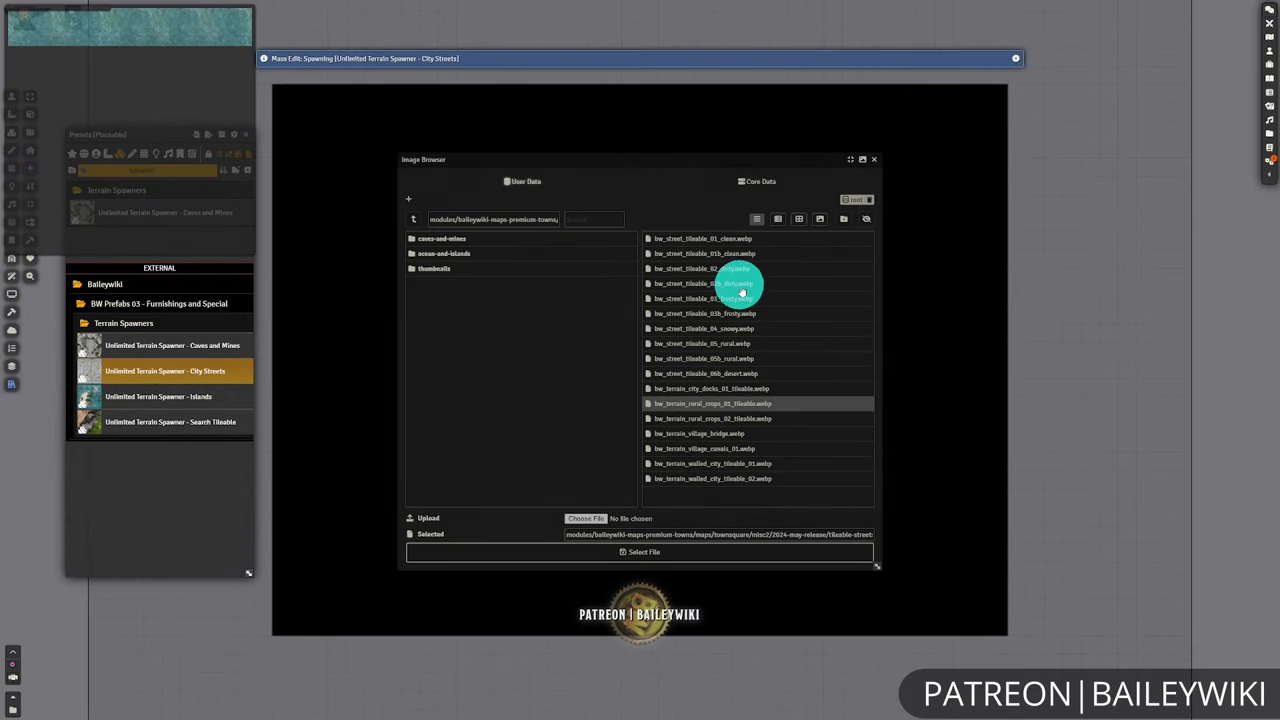
pyautogui.click(742, 284)
pyautogui.press('Return')
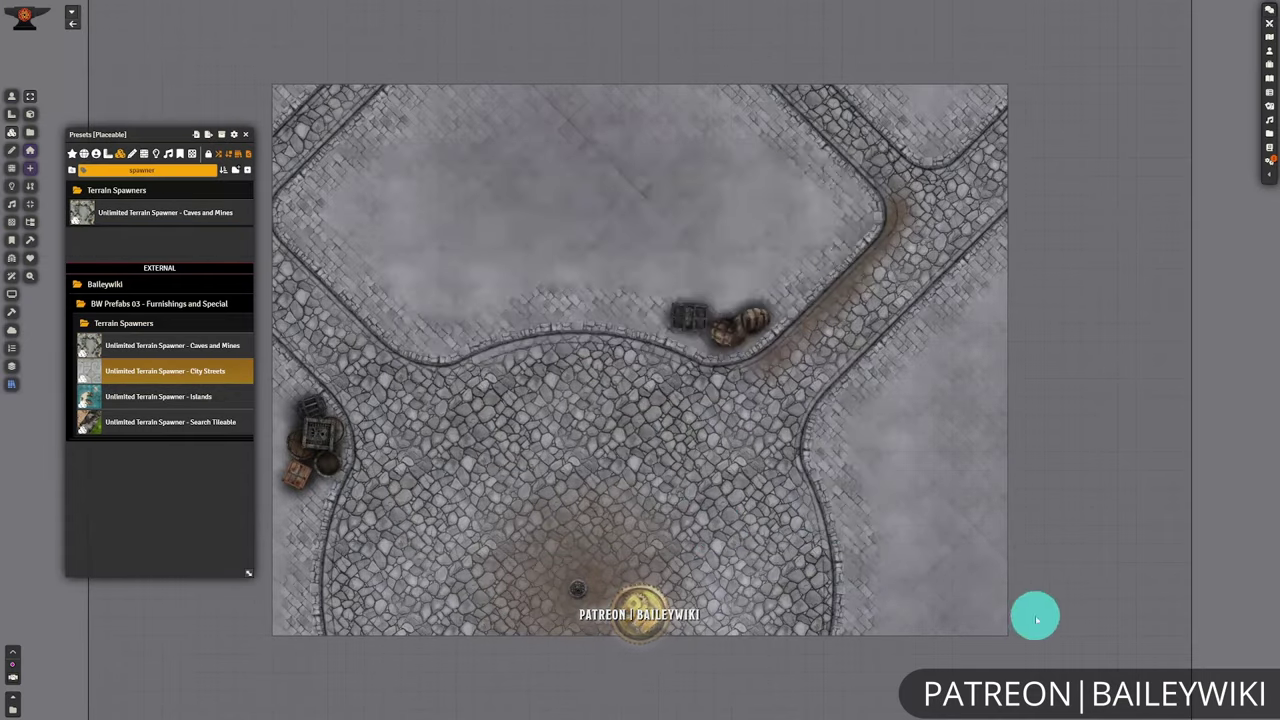
# - Stop the street tile's random repositioning in Adjust Position
pyautogui.doubleClick(923, 506)
pyautogui.click(846, 240)
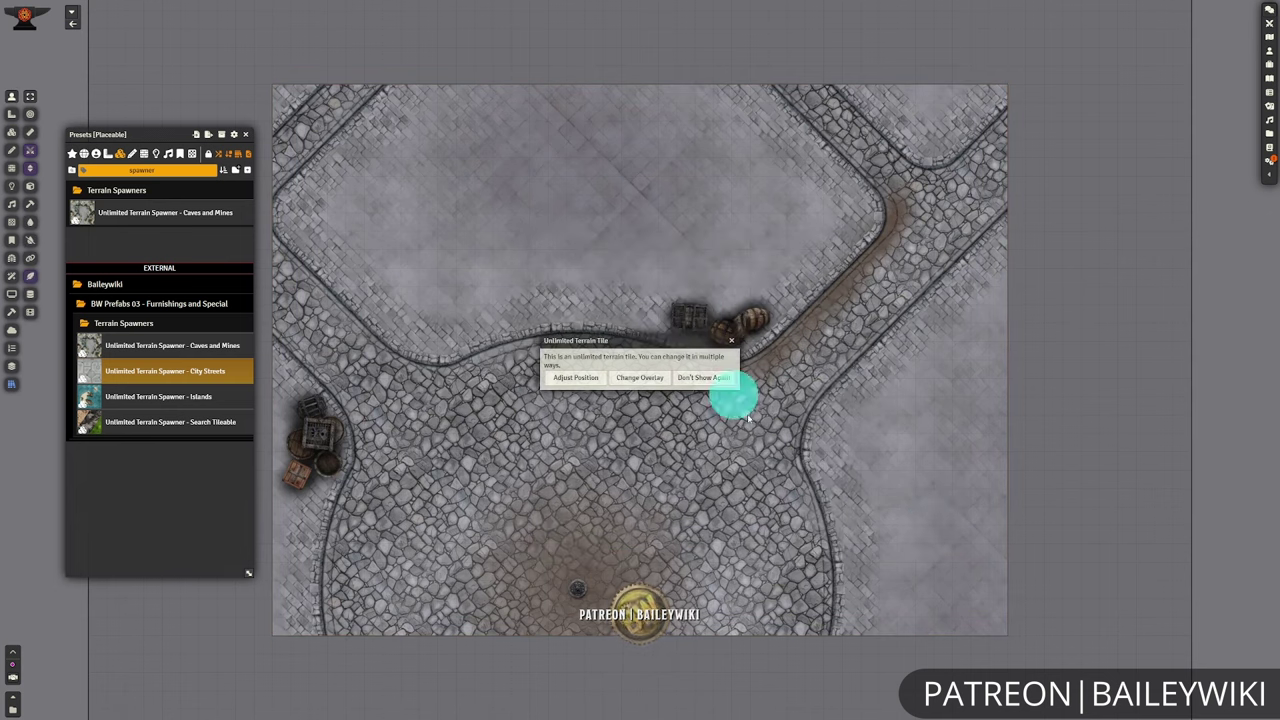
pyautogui.click(583, 380)
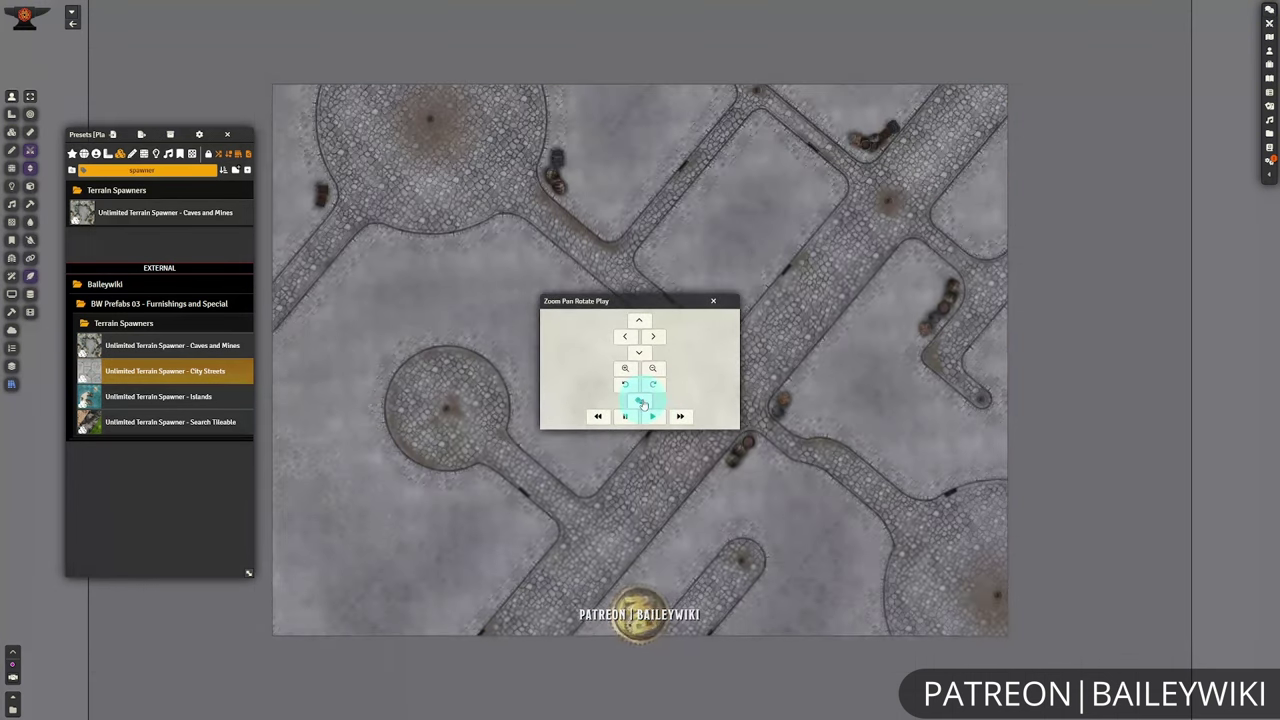
pyautogui.click(641, 401)
pyautogui.click(716, 297)
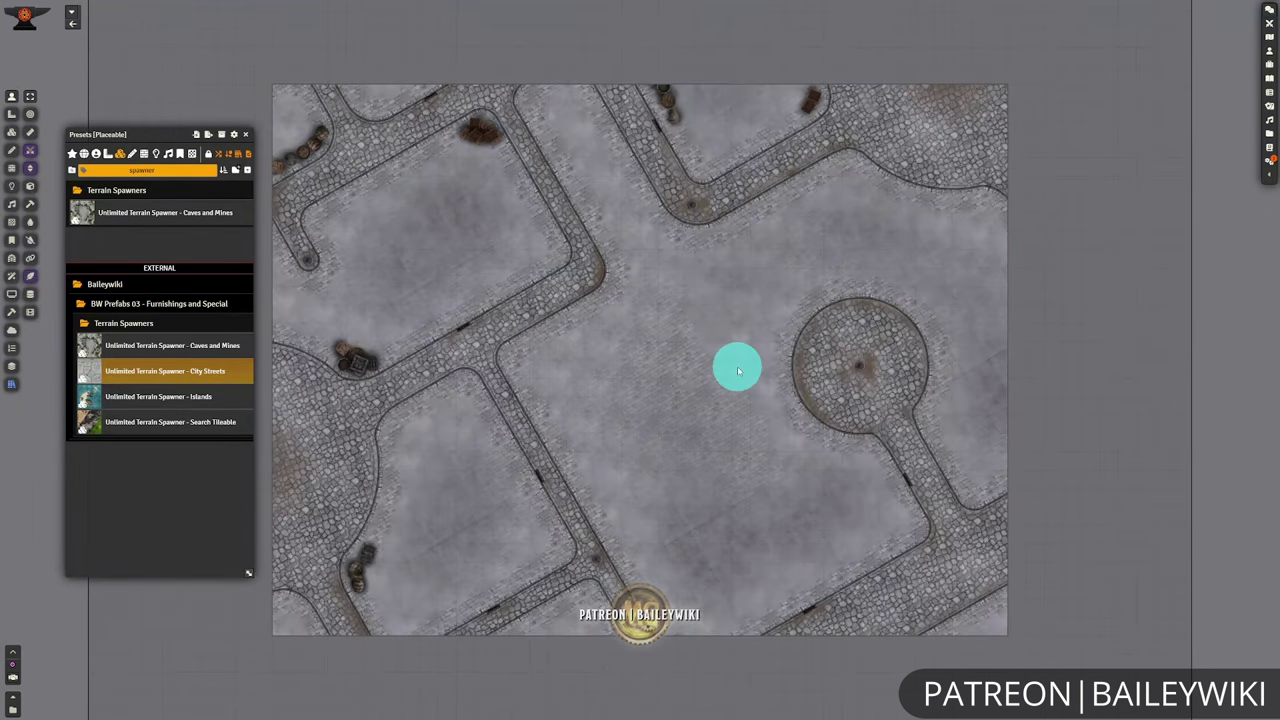
# - Change the overlay to walled_city_tileable_01 and shuffle it to another area
pyautogui.click(641, 375)
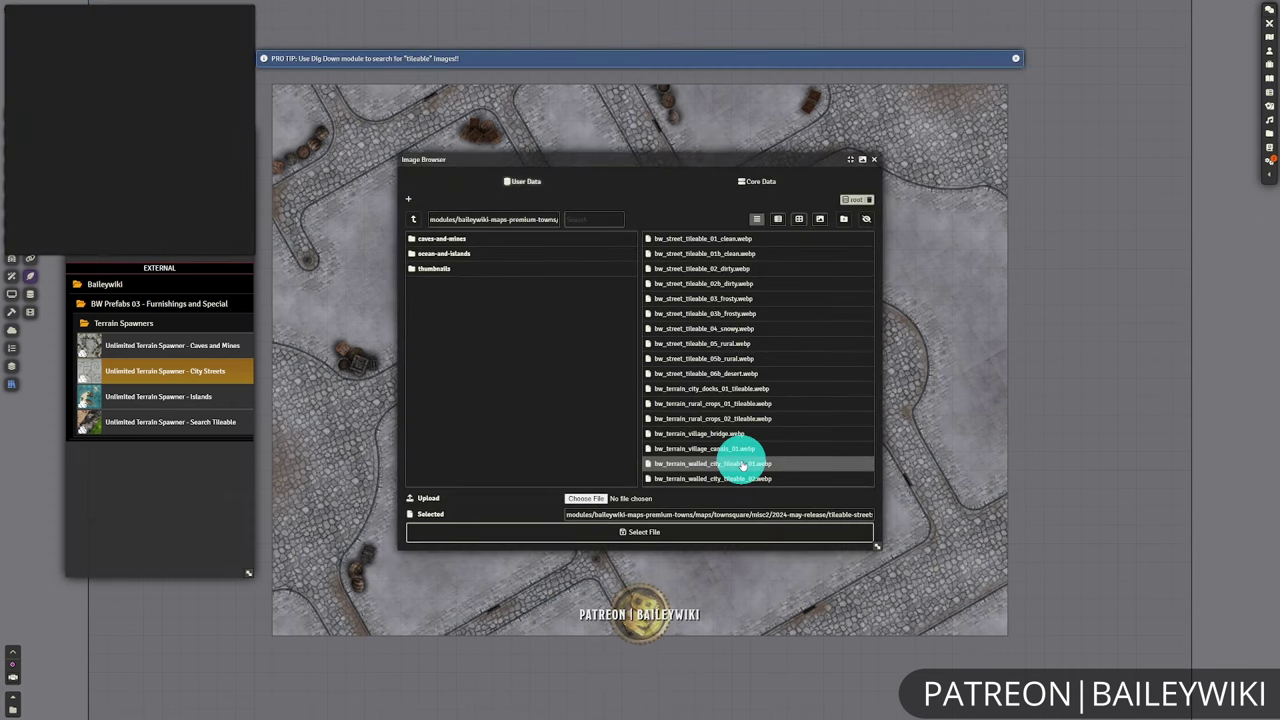
pyautogui.click(752, 465)
pyautogui.click(740, 530)
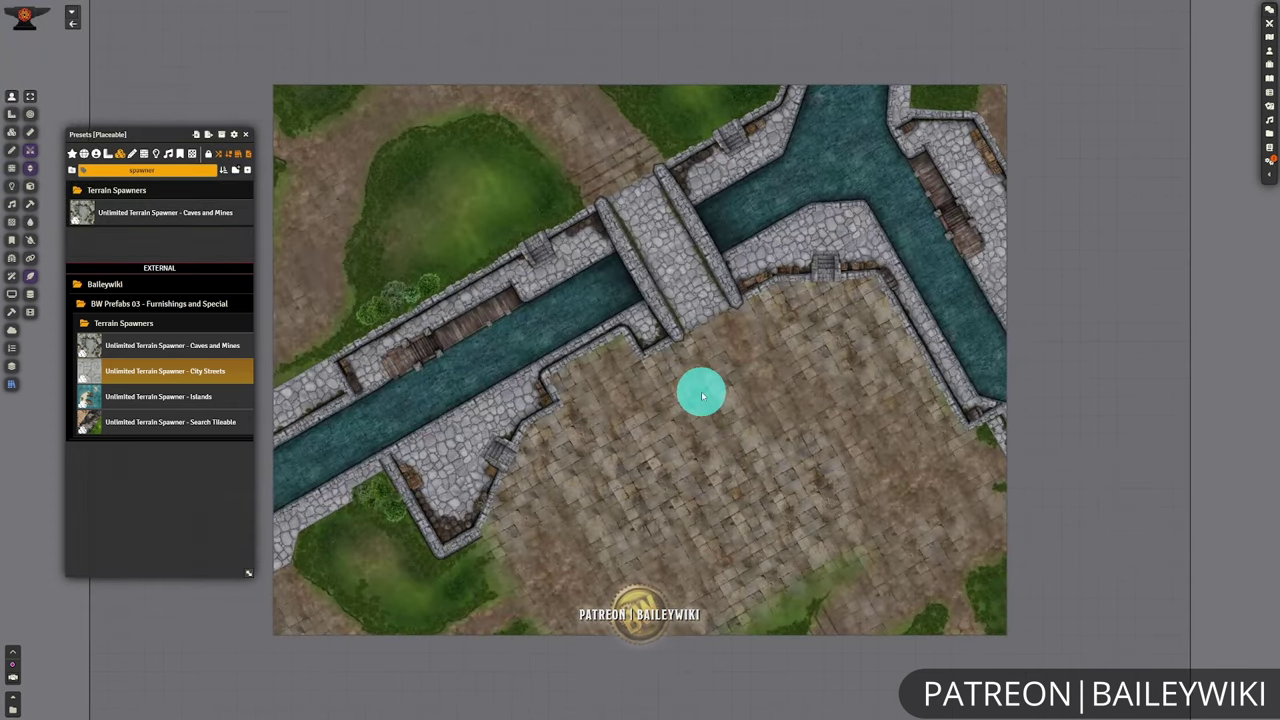
pyautogui.click(574, 378)
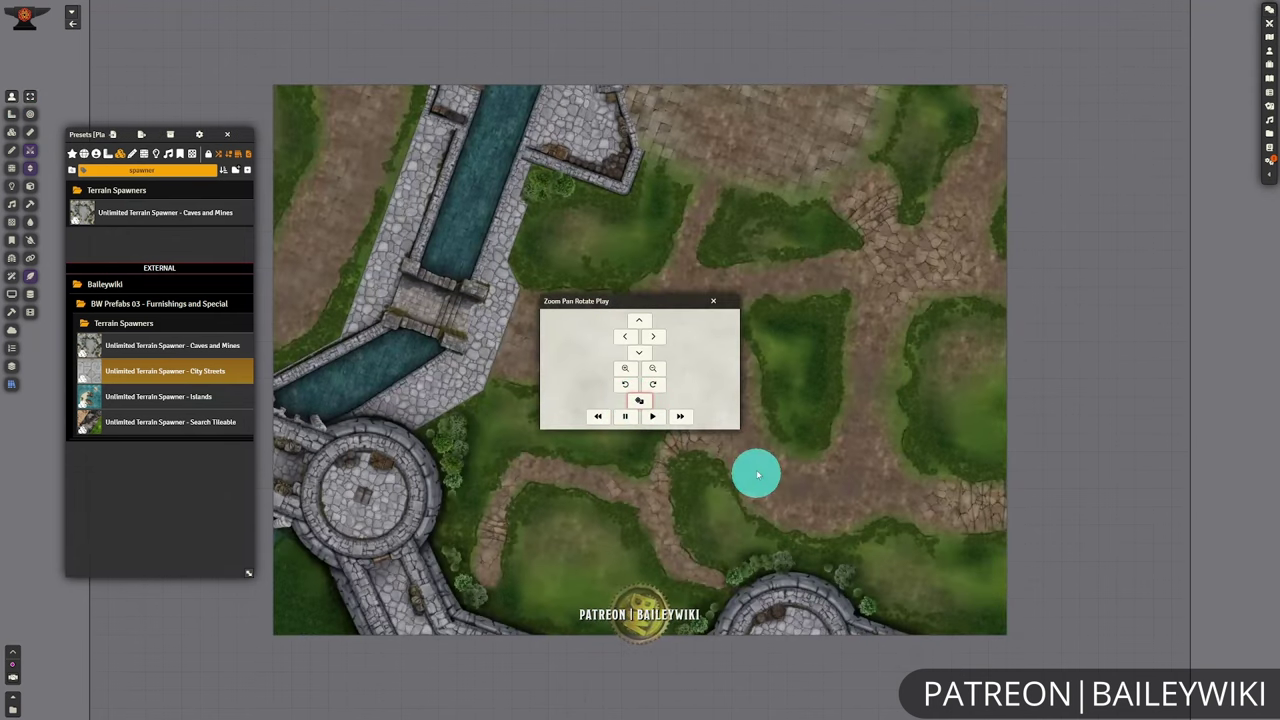
pyautogui.click(713, 301)
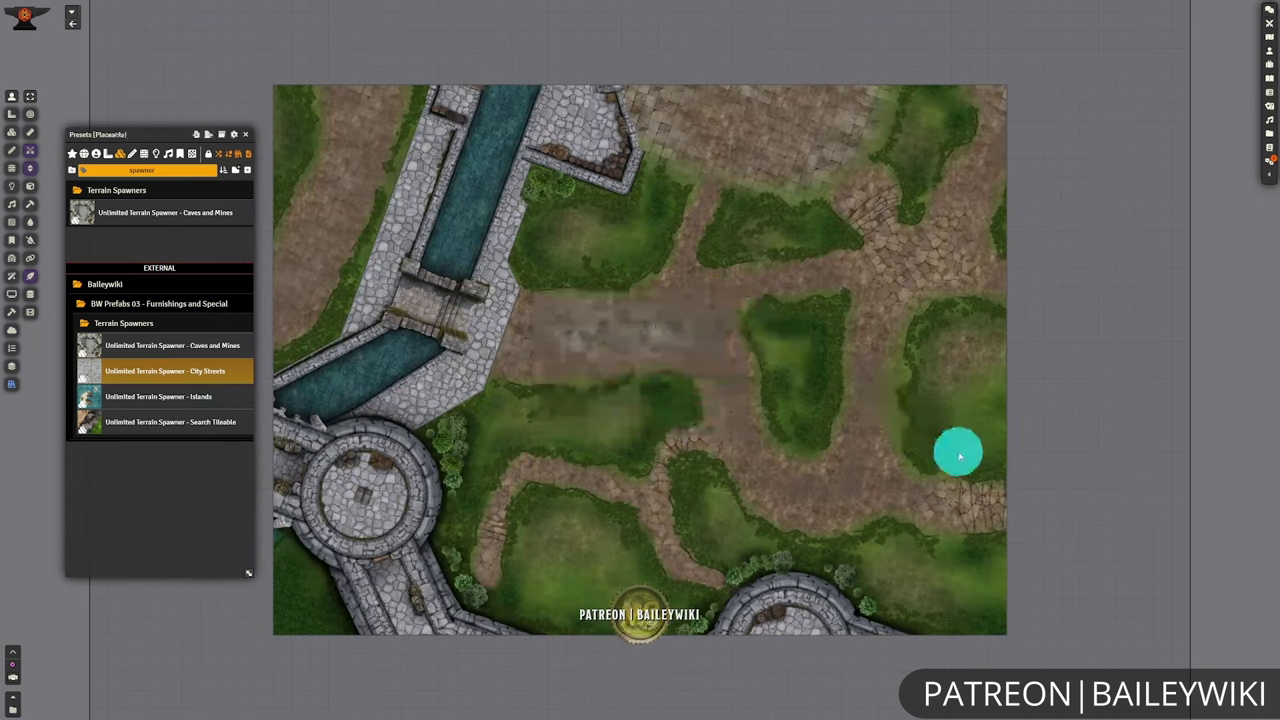
# - Select the walled-city map tile and delete it from the scene
pyautogui.click(38, 140)
pyautogui.click(651, 329)
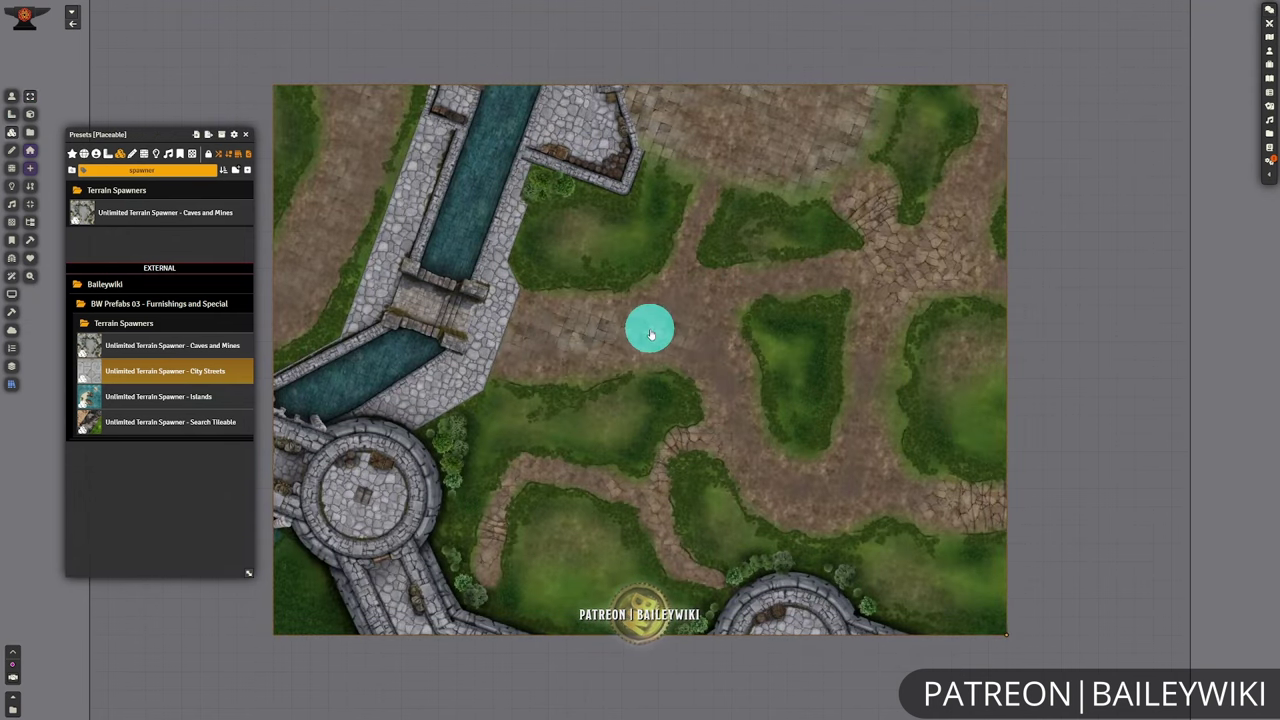
pyautogui.press('Delete')
pyautogui.click(191, 391)
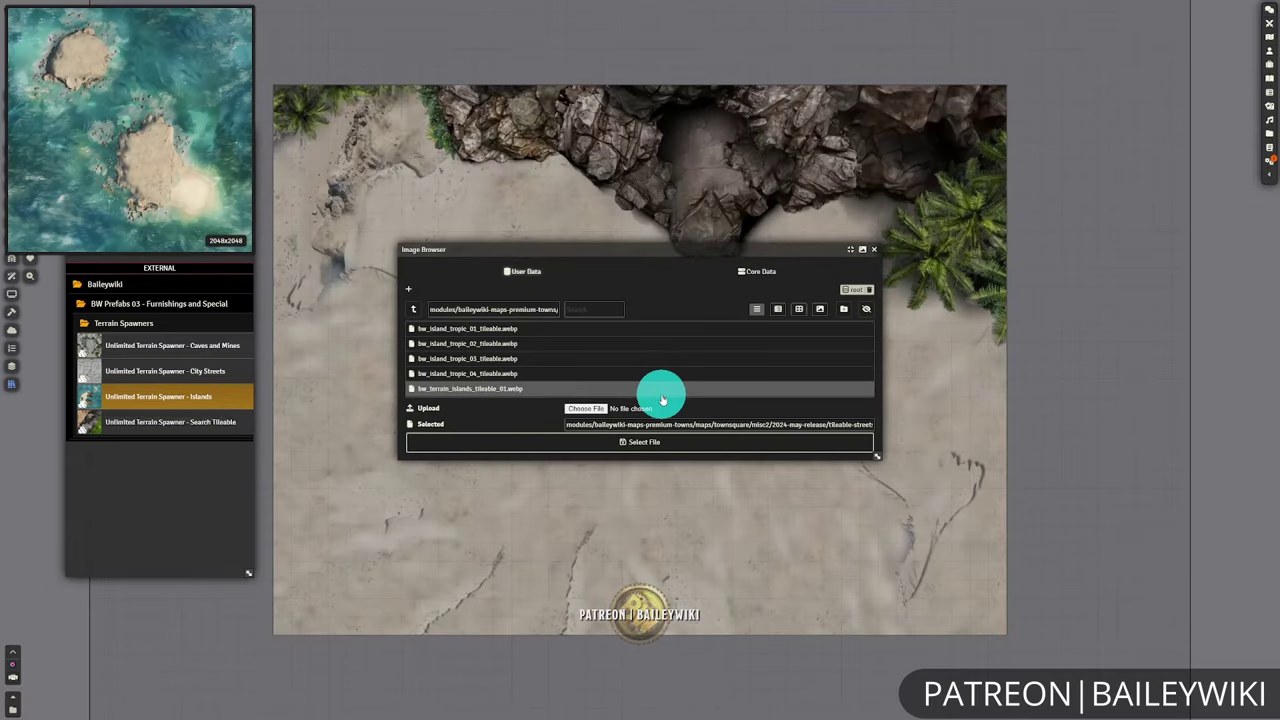
# - Apply bw_terrain_islands_tileable_01.webp to the terrain tile and pan it to show beach and sea
pyautogui.click(654, 360)
pyautogui.click(691, 461)
pyautogui.click(13, 94)
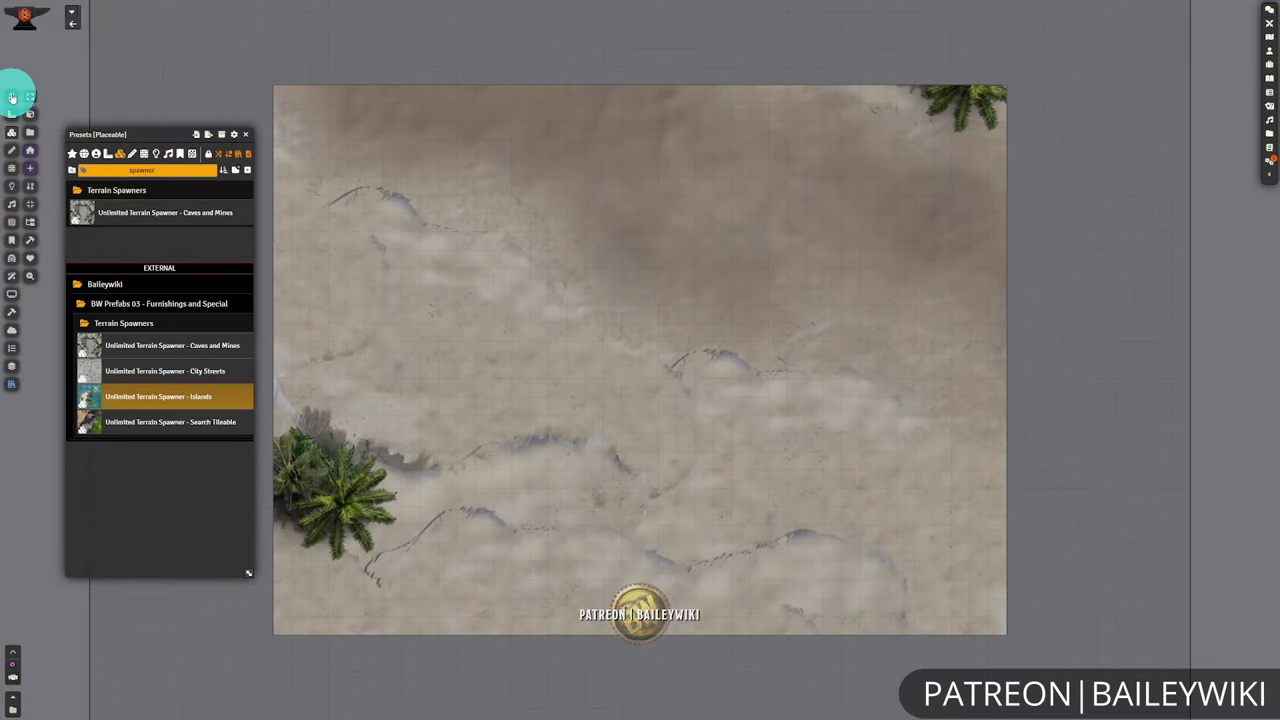
pyautogui.click(722, 340)
pyautogui.click(605, 380)
pyautogui.click(652, 416)
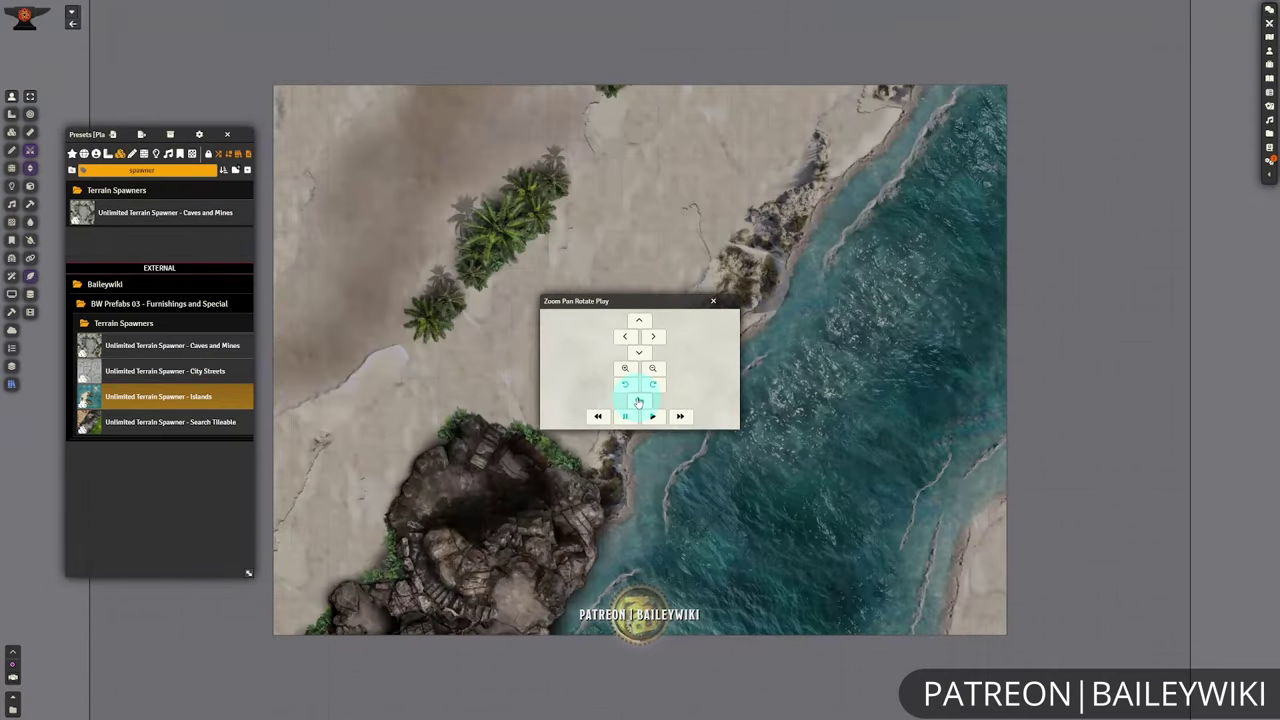
pyautogui.click(713, 300)
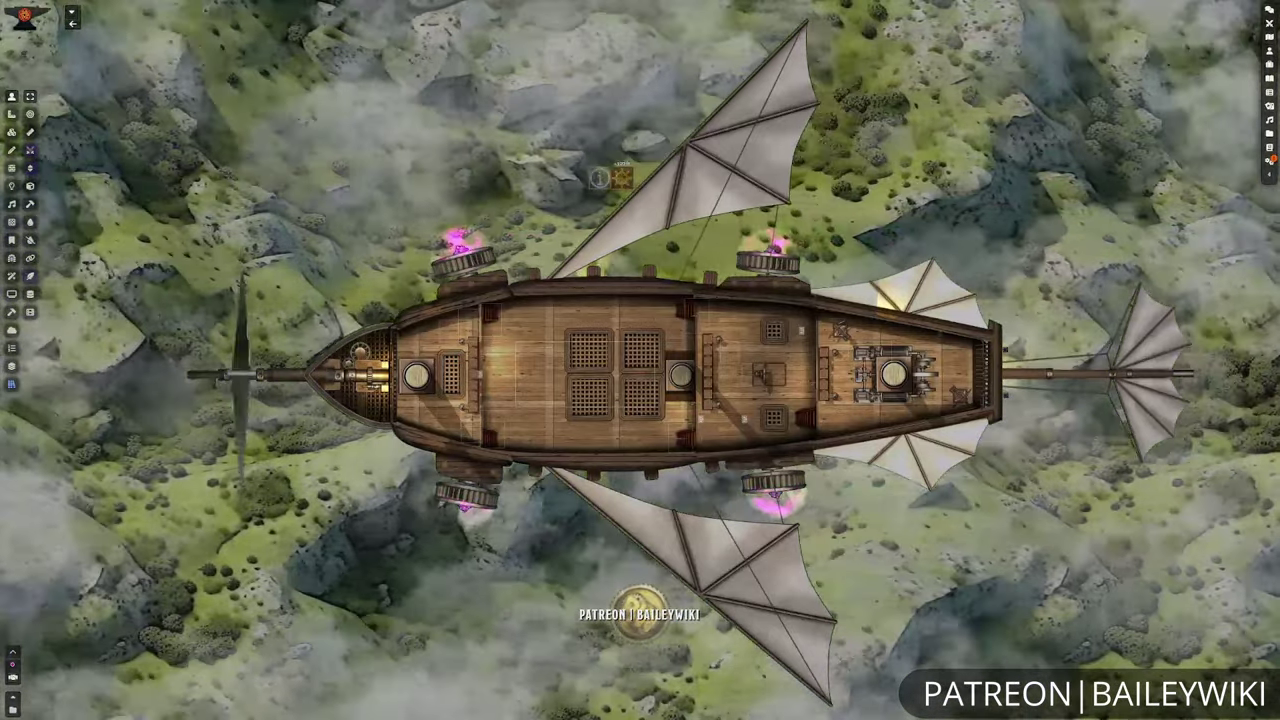
# - Switch to the blank scene with the Game Settings tab showing
pyautogui.click(988, 510)
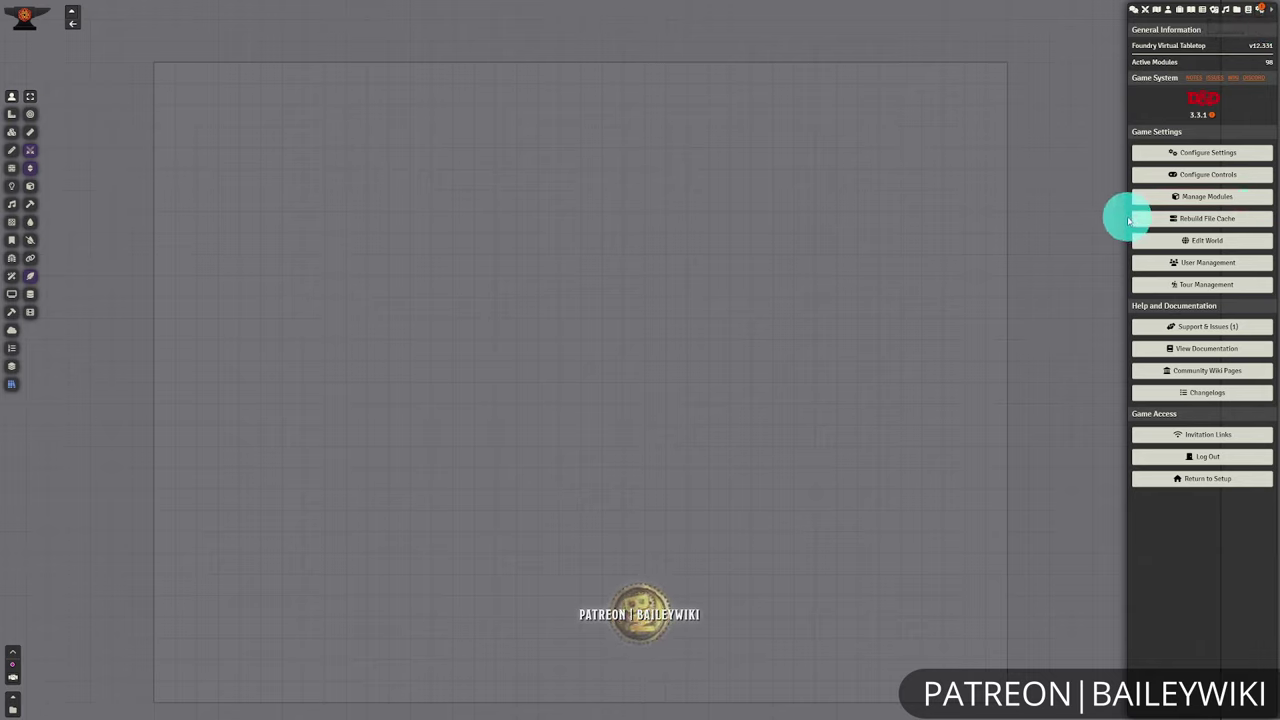
# - Rebuild the file cache, then reload the game with F5 once indexing finishes
pyautogui.click(1226, 220)
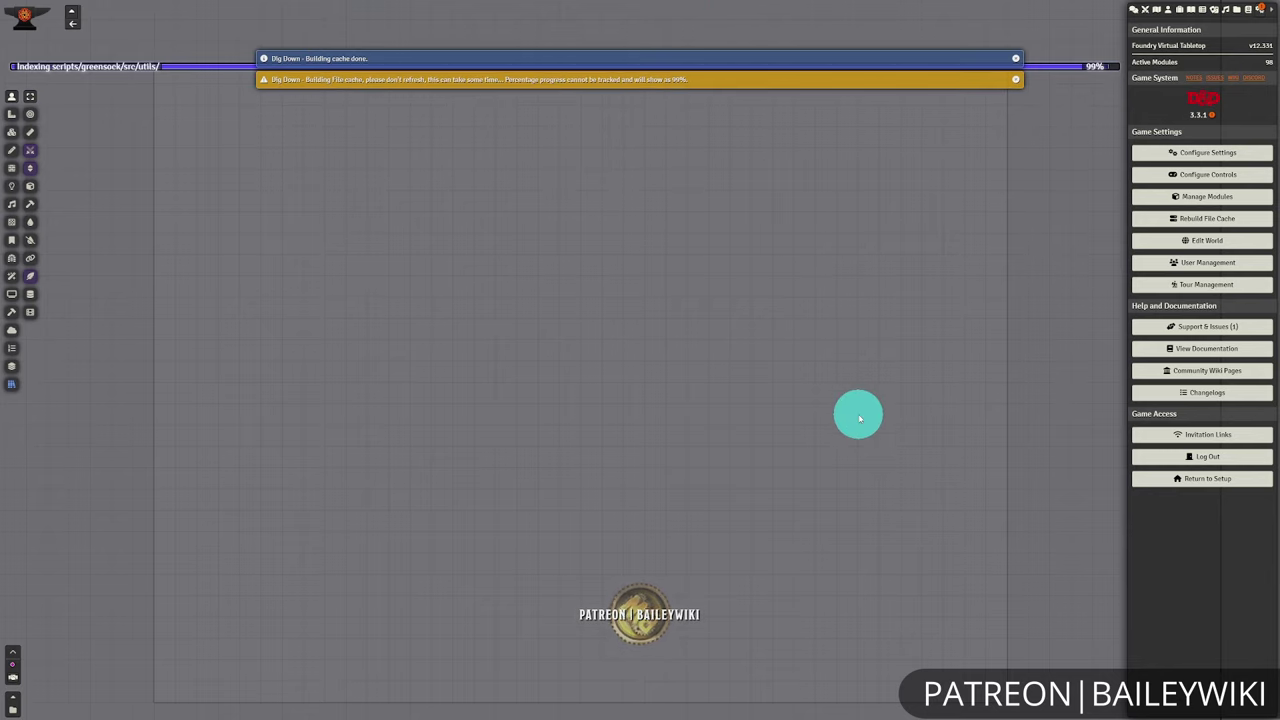
pyautogui.press('F5')
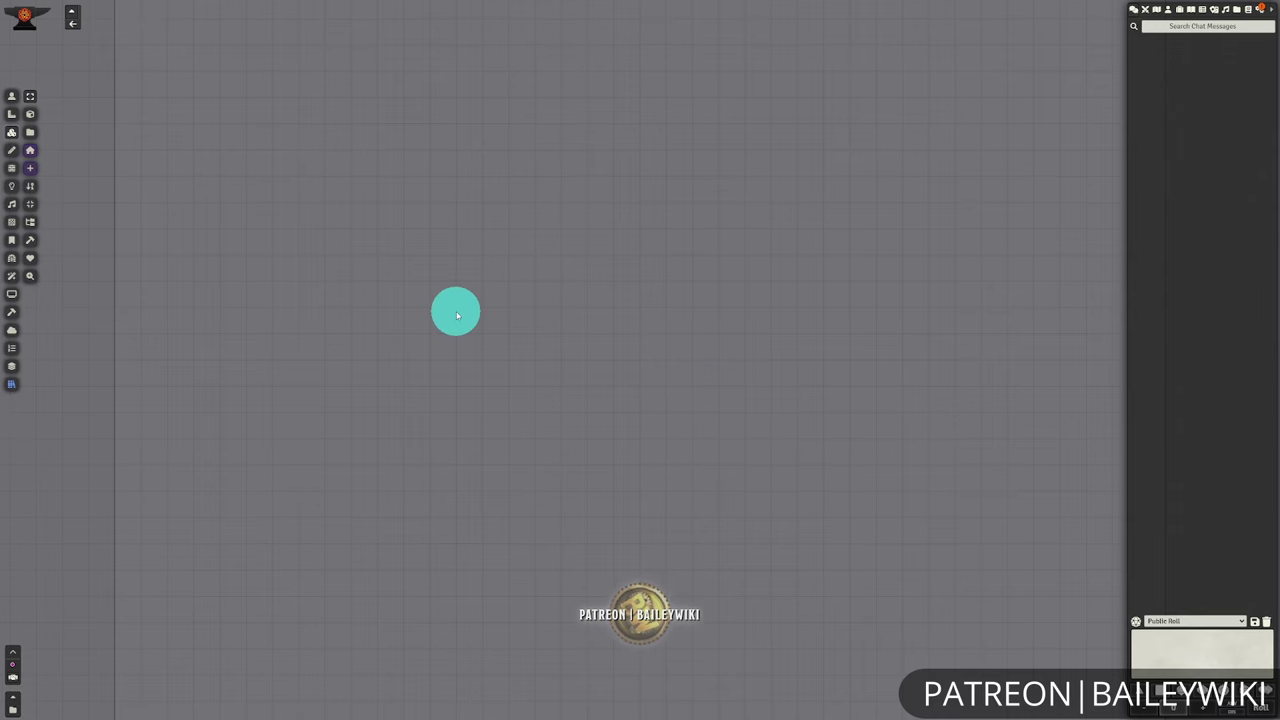
pyautogui.click(33, 133)
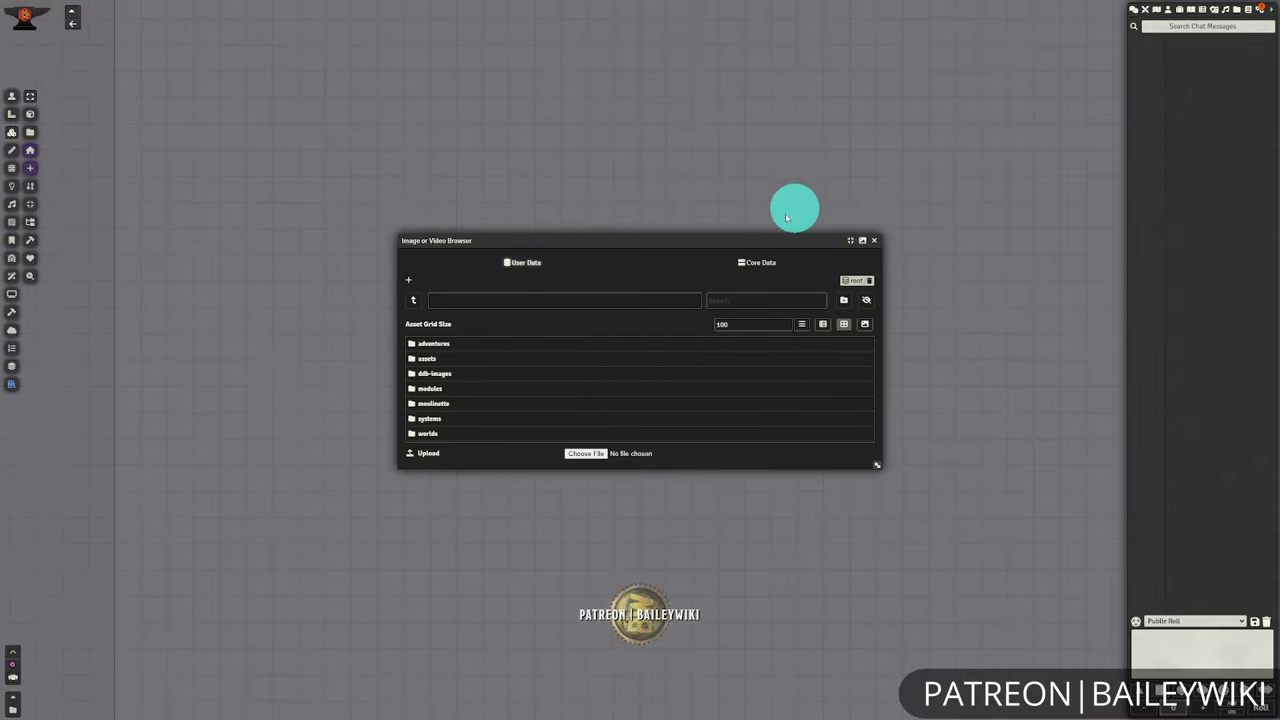
pyautogui.click(742, 300)
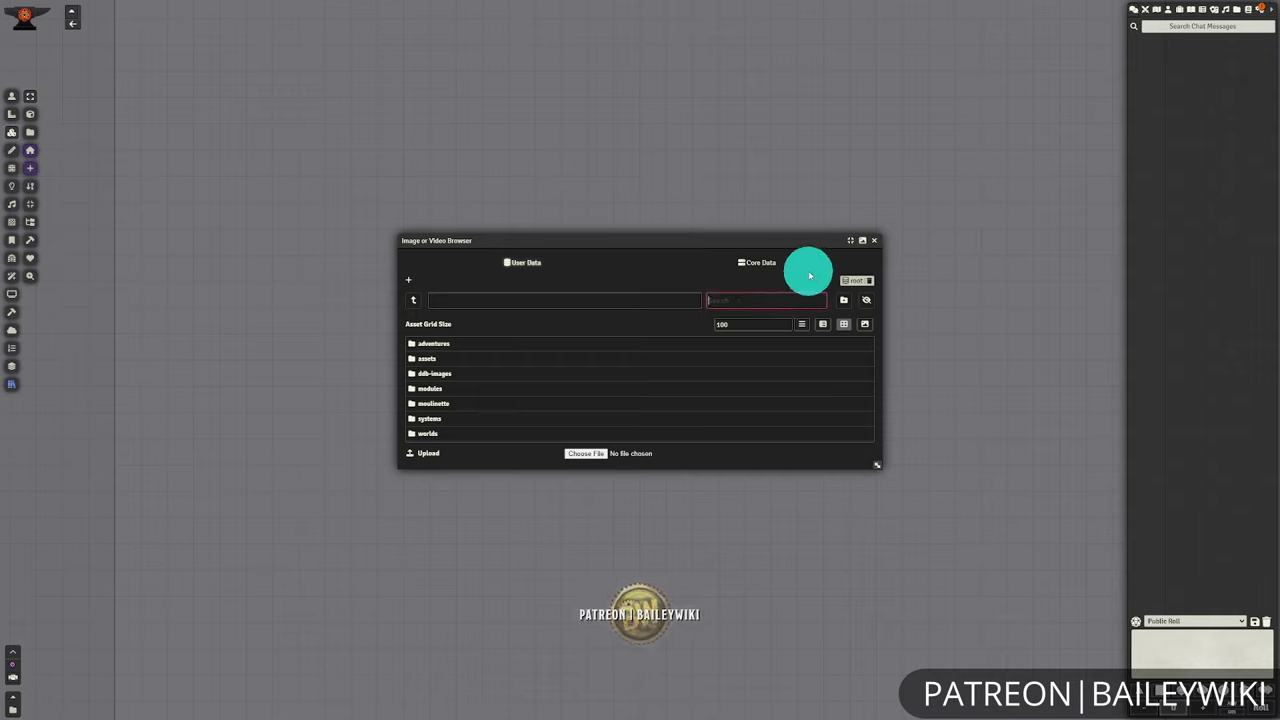
pyautogui.write('cave')
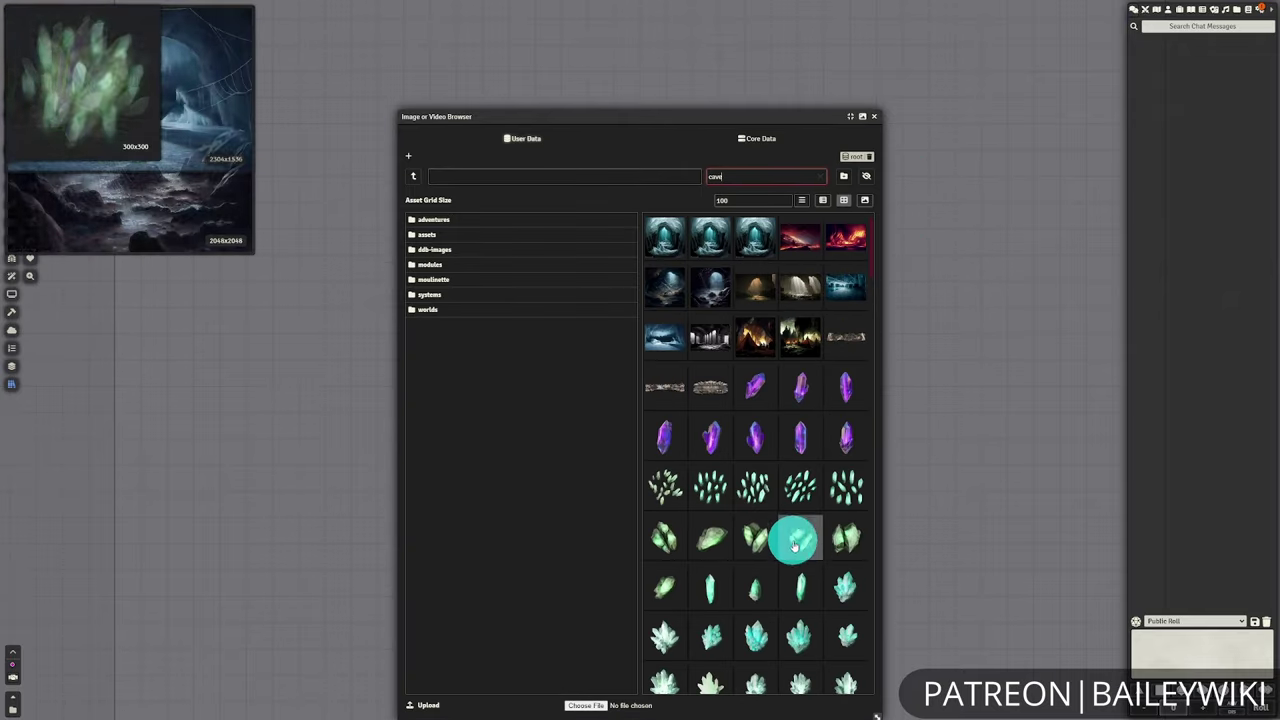
pyautogui.scroll(-5, 790, 440)
pyautogui.scroll(-2, 715, 410)
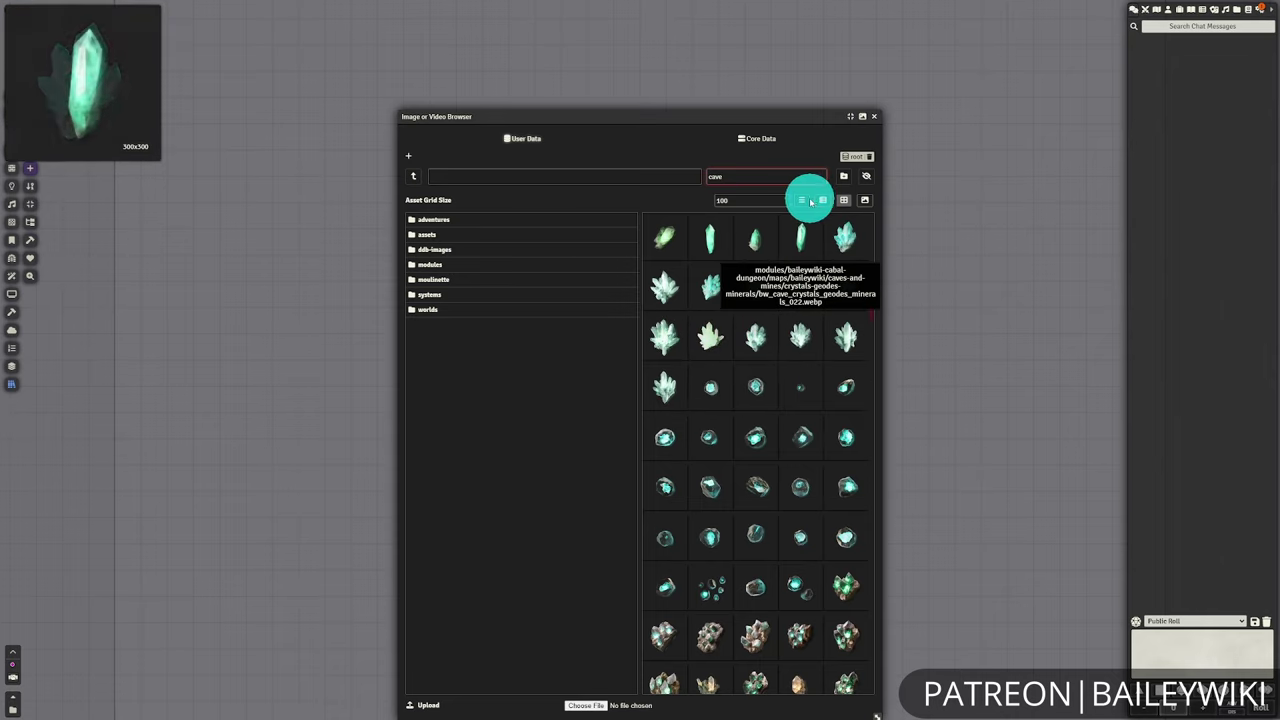
pyautogui.scroll(-10, 838, 520)
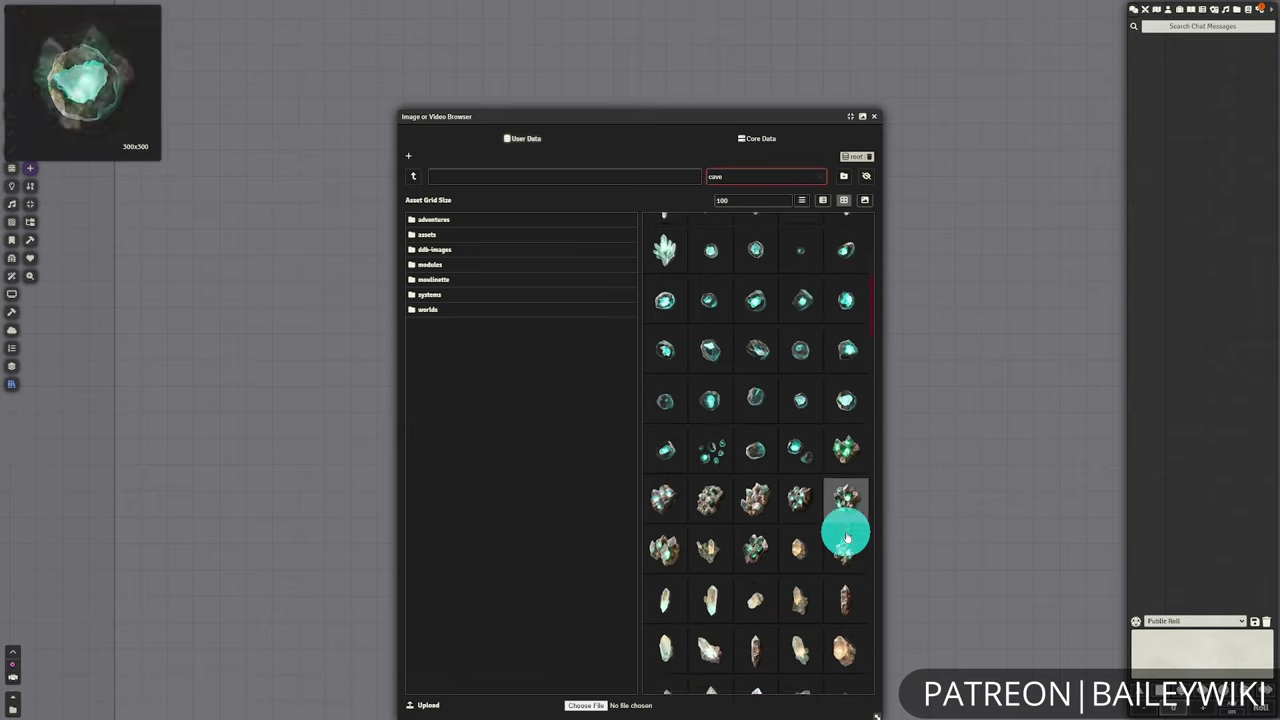
pyautogui.scroll(-5, 838, 537)
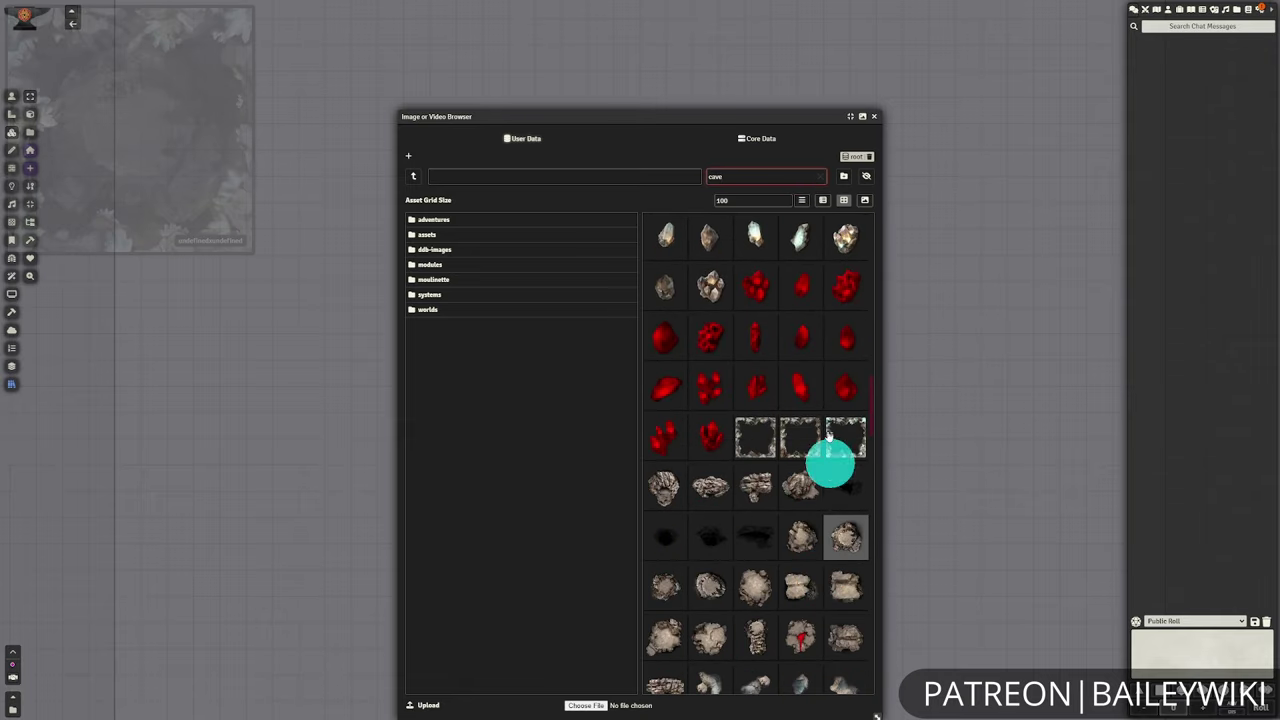
pyautogui.scroll(8, 775, 515)
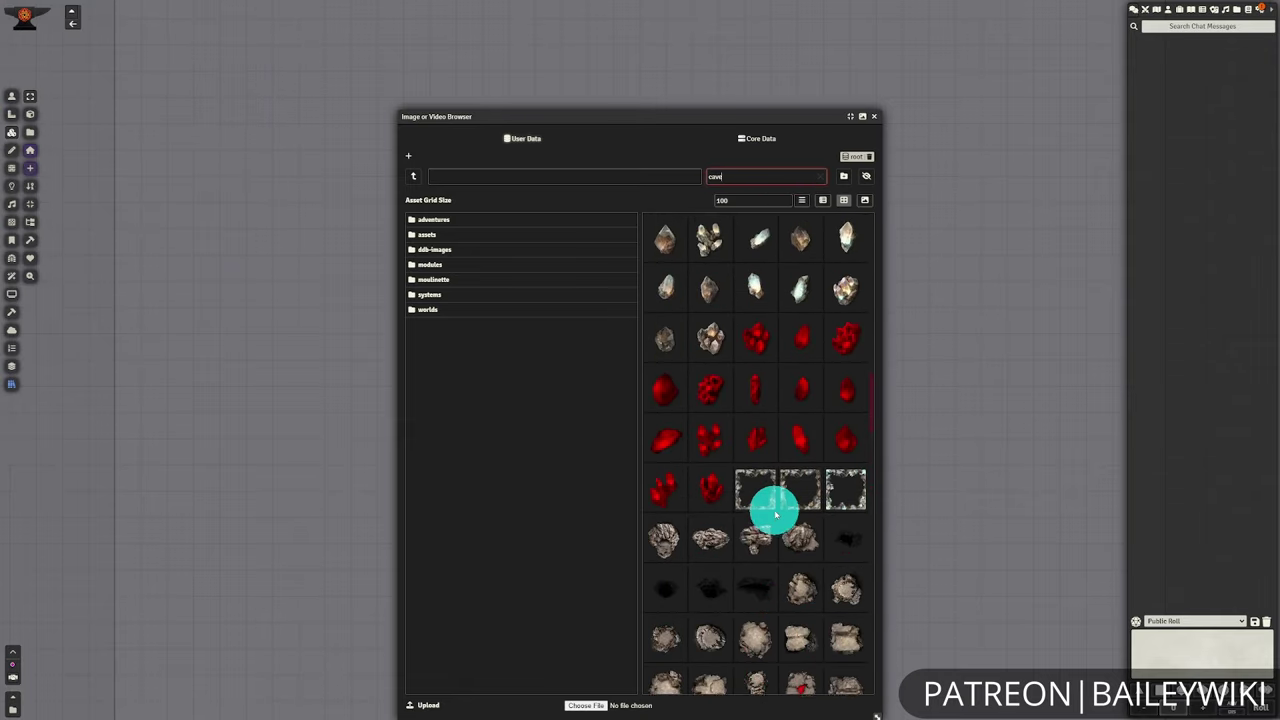
pyautogui.scroll(8, 787, 480)
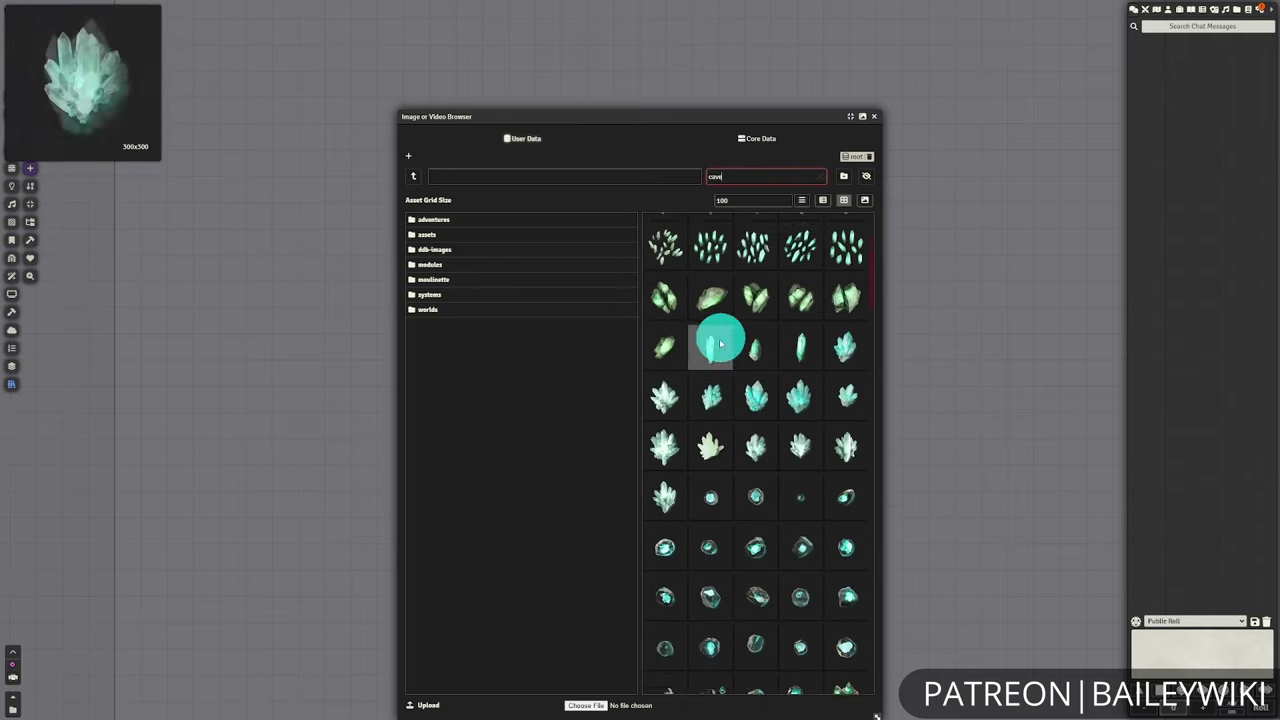
pyautogui.click(802, 205)
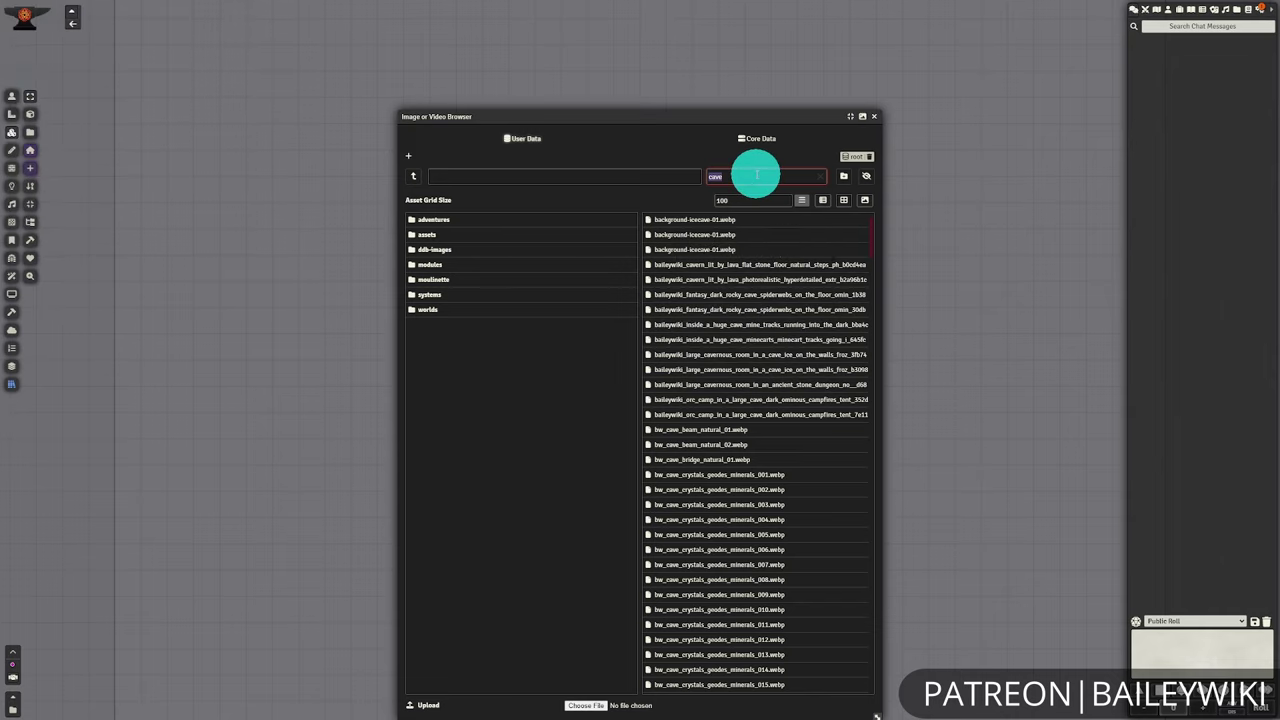
pyautogui.write('tileabl')
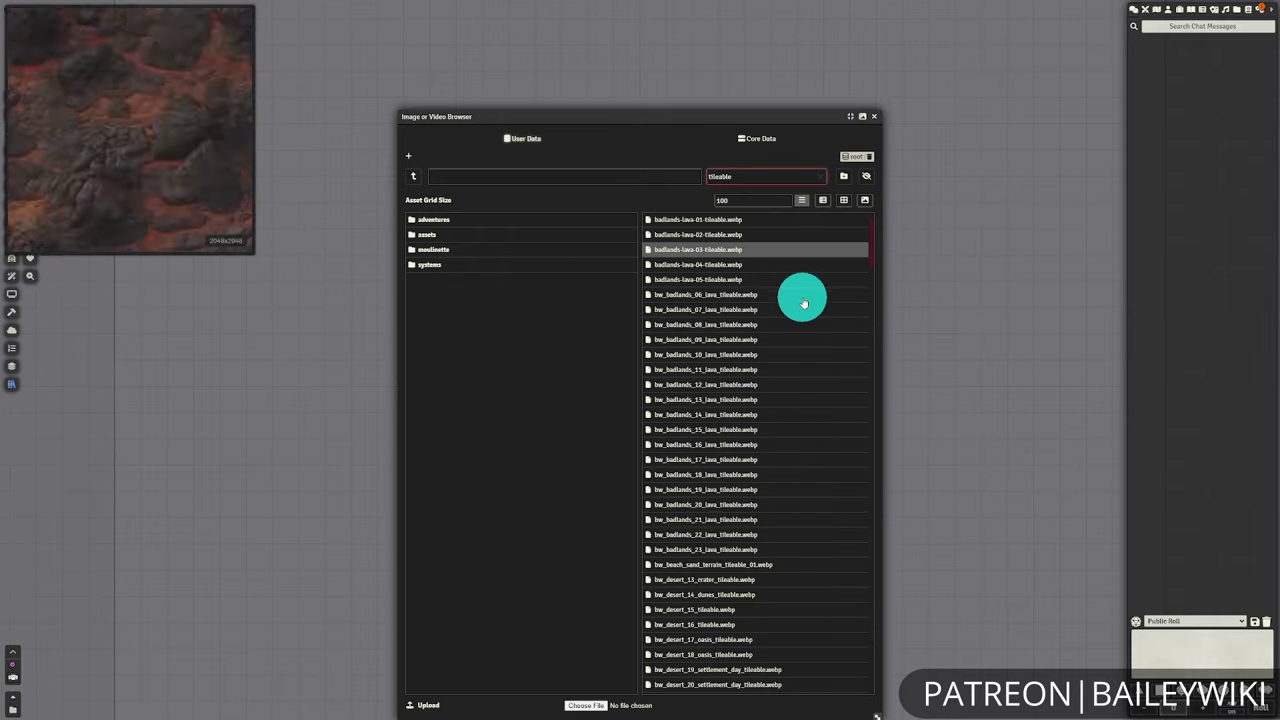
pyautogui.moveTo(801, 295)
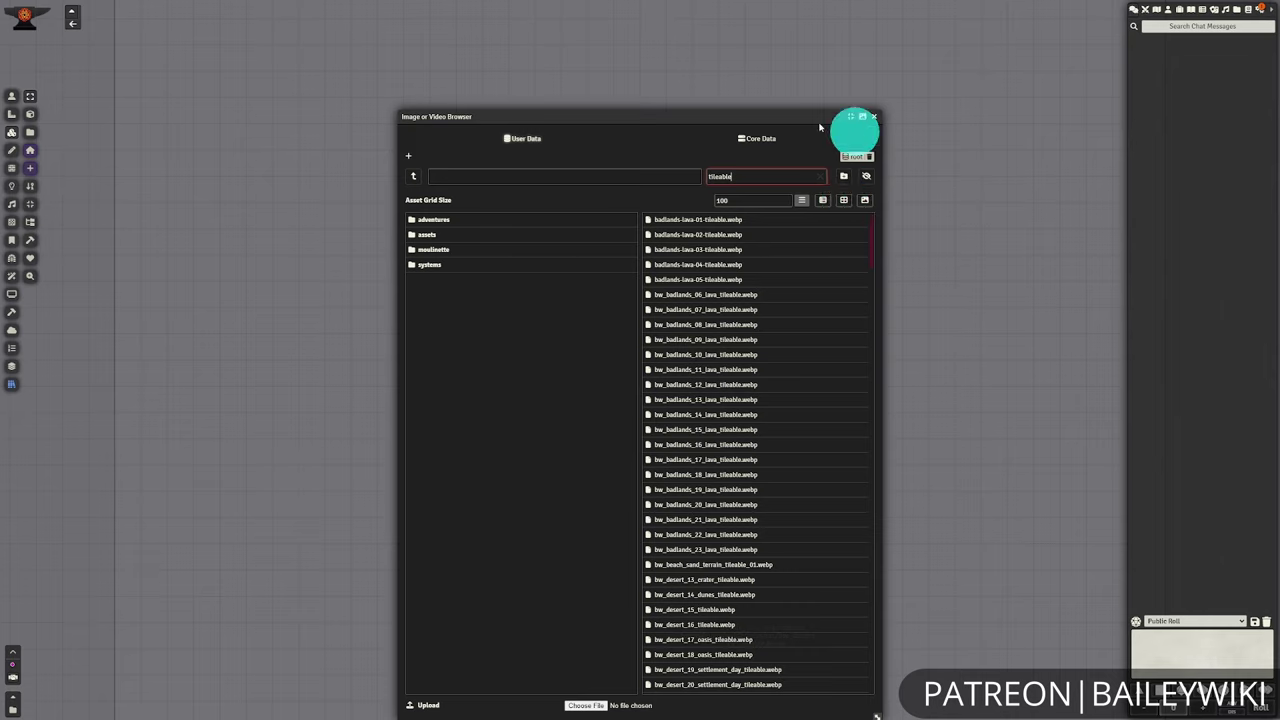
pyautogui.moveTo(746, 485)
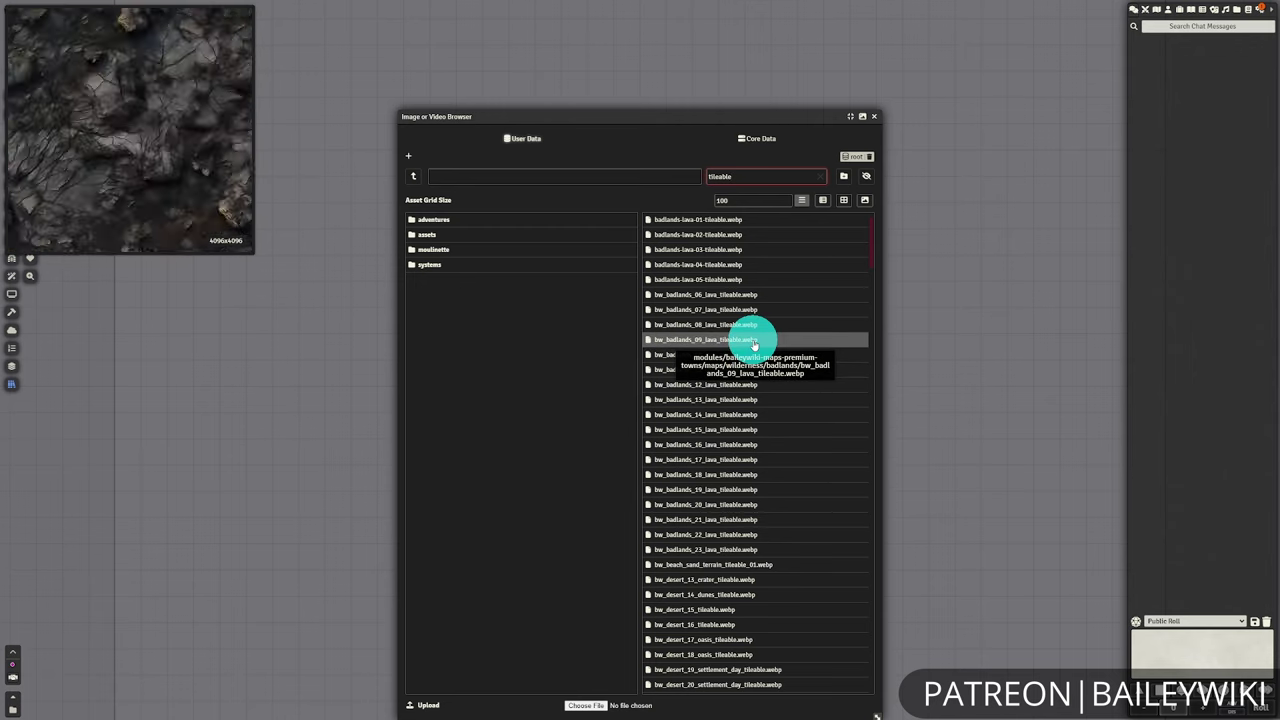
pyautogui.press('Escape')
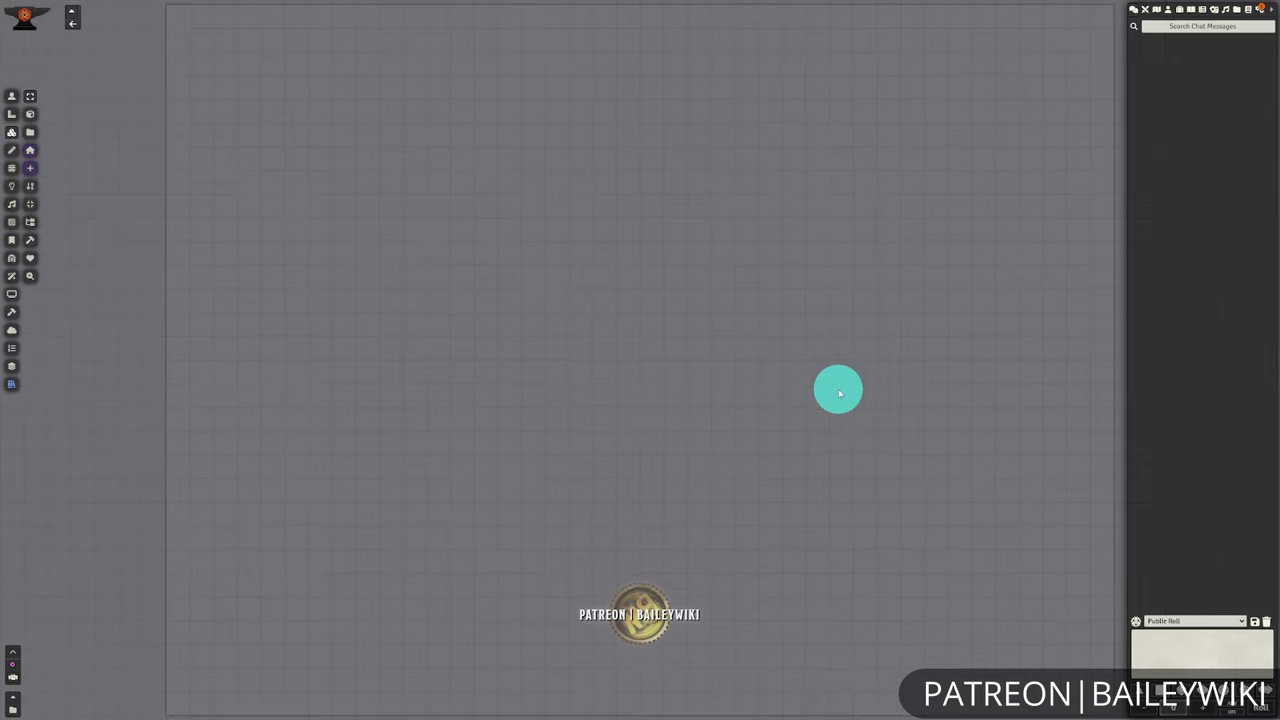
# - In Mass Edit presets, browse Baileywiki > BW Prefabs 03 > Terrain Spawners and pick Caves and Mines
pyautogui.click(15, 389)
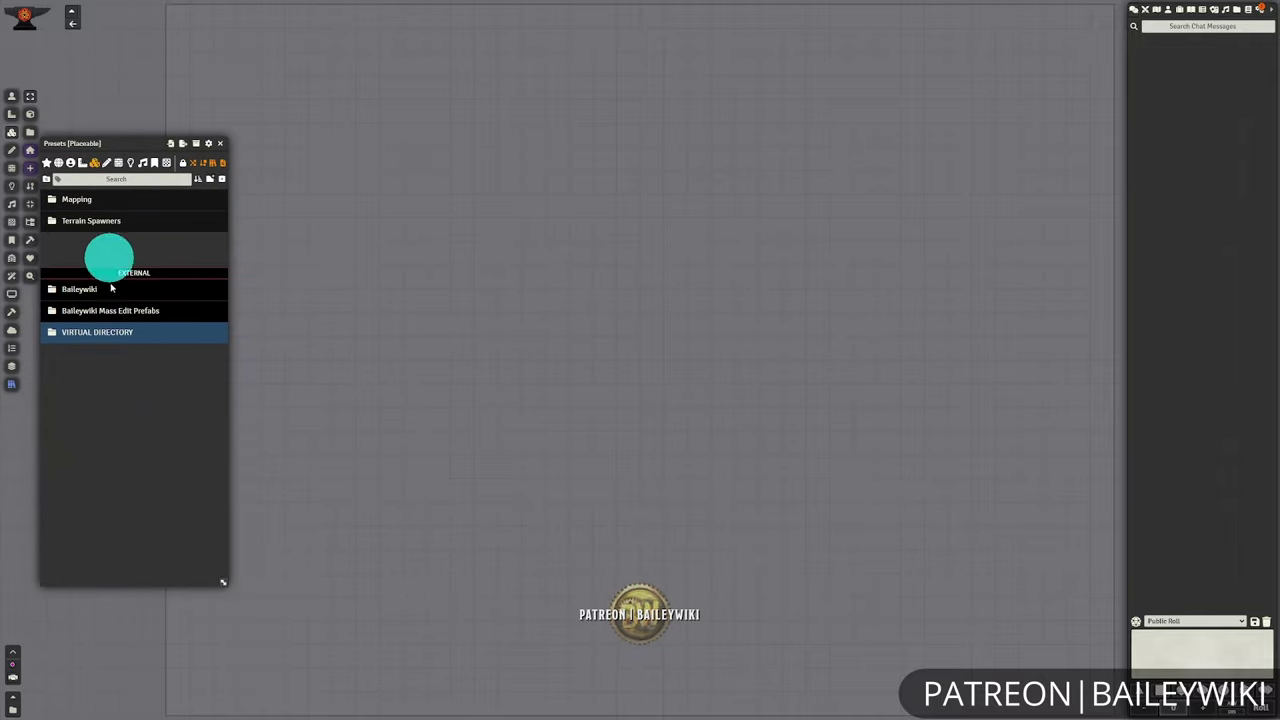
pyautogui.click(71, 165)
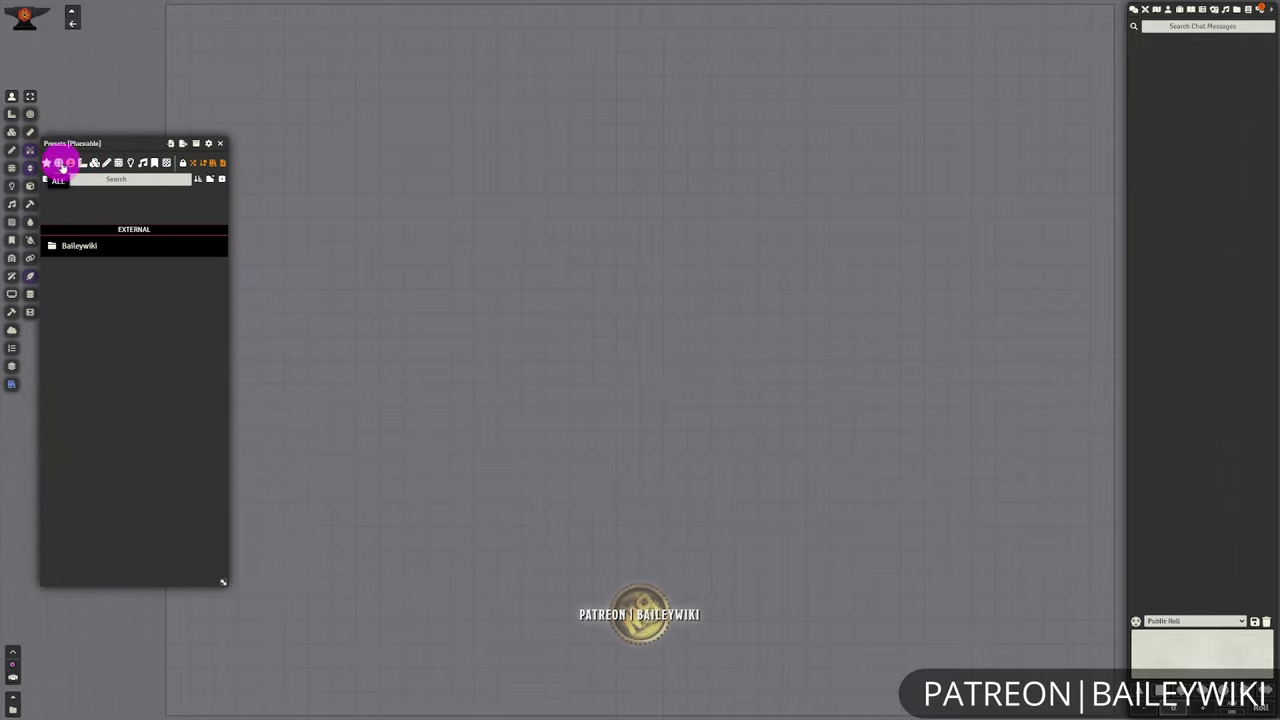
pyautogui.click(60, 165)
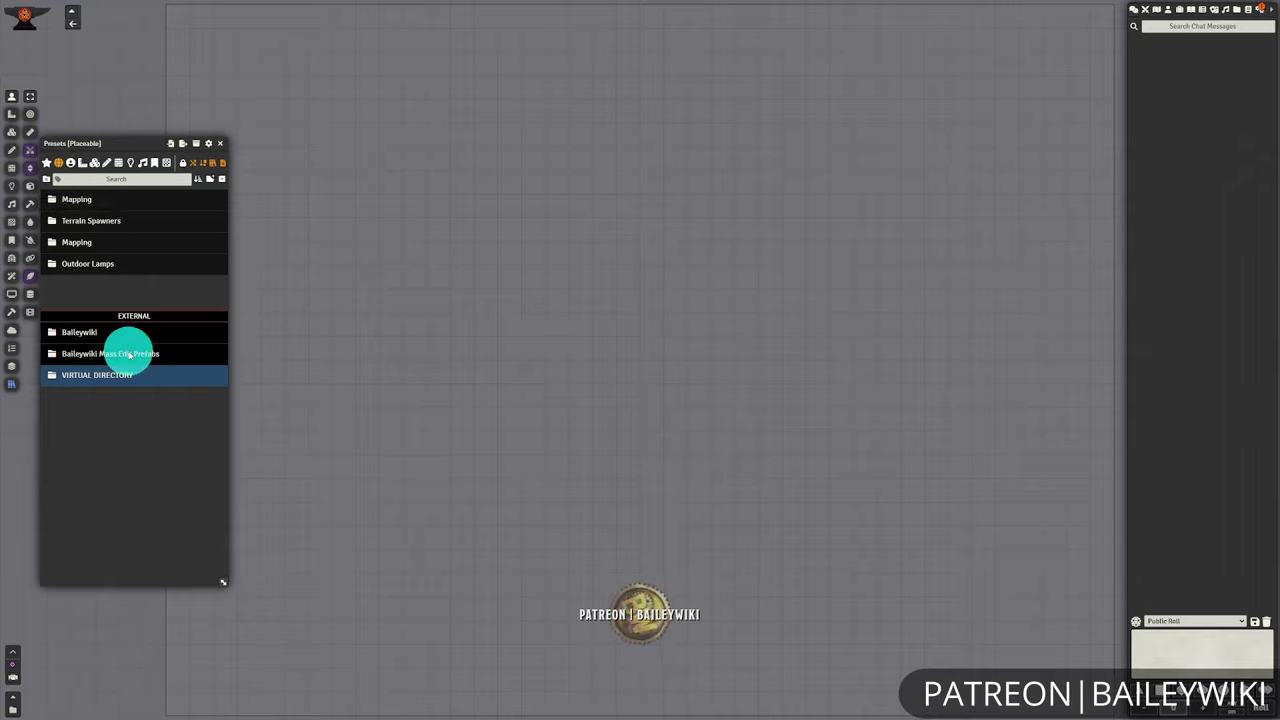
pyautogui.click(100, 333)
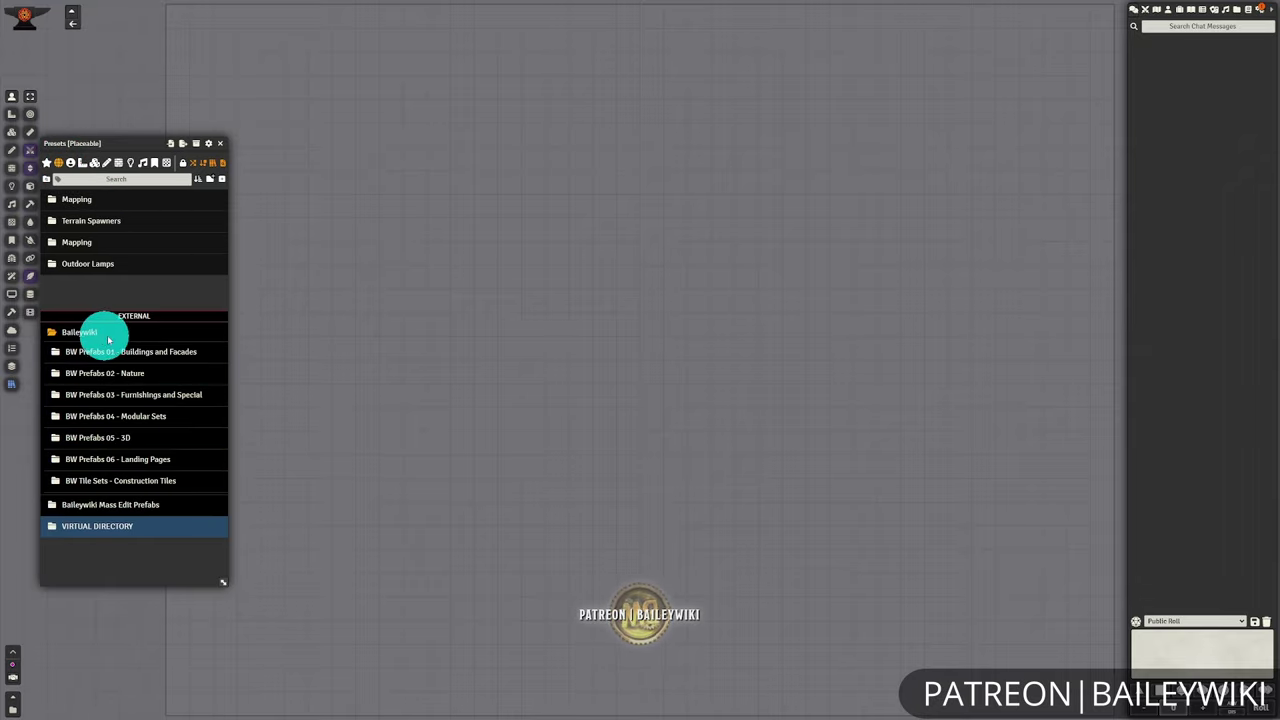
pyautogui.click(150, 395)
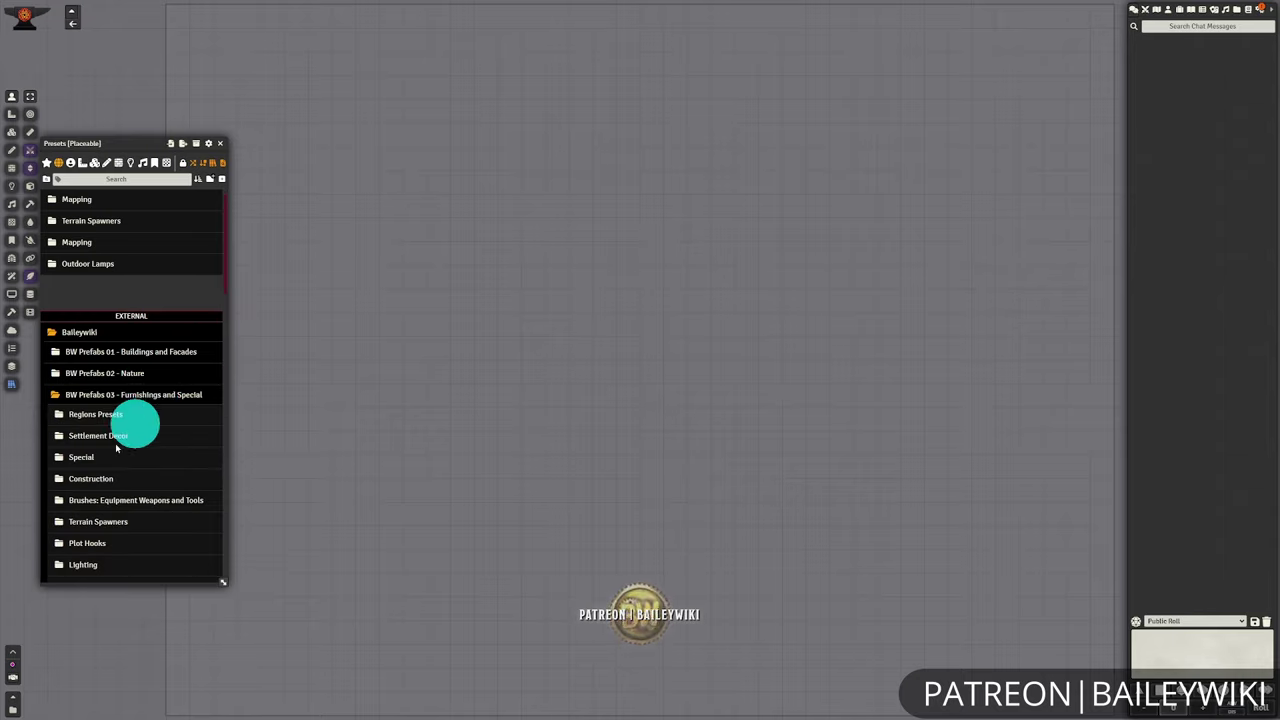
pyautogui.click(115, 522)
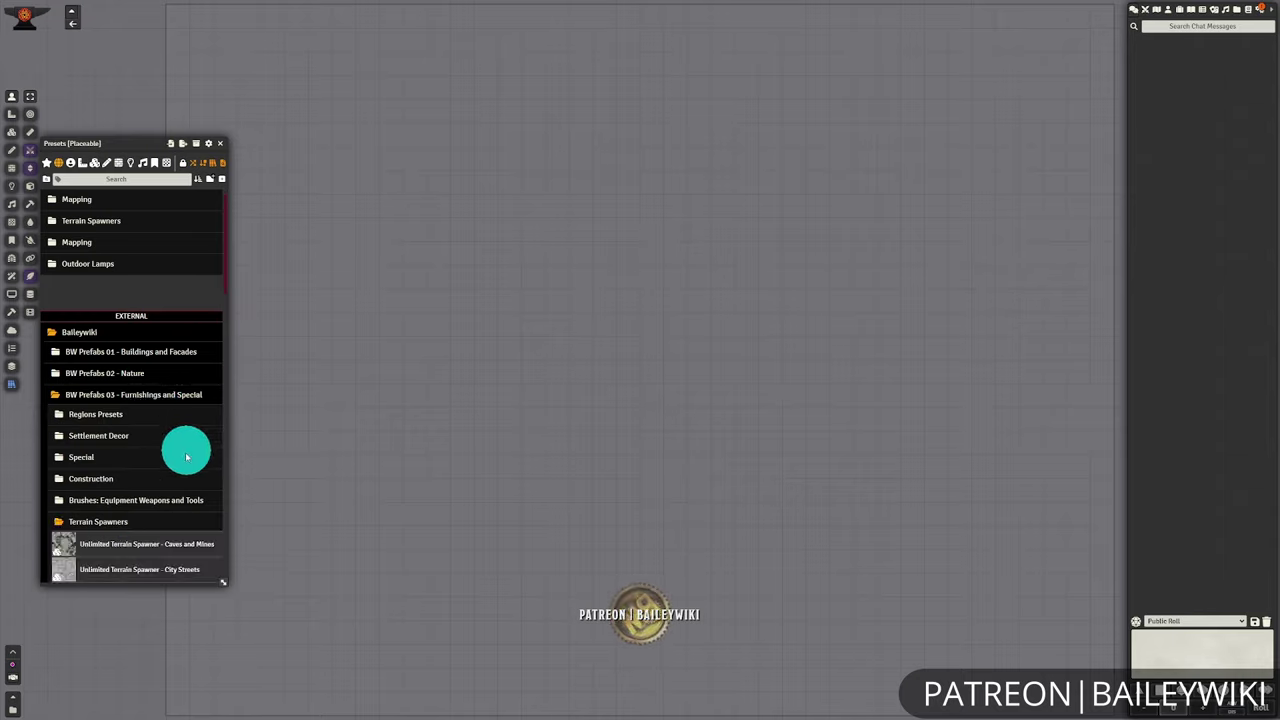
pyautogui.scroll(-4, 180, 464)
pyautogui.scroll(1, 157, 340)
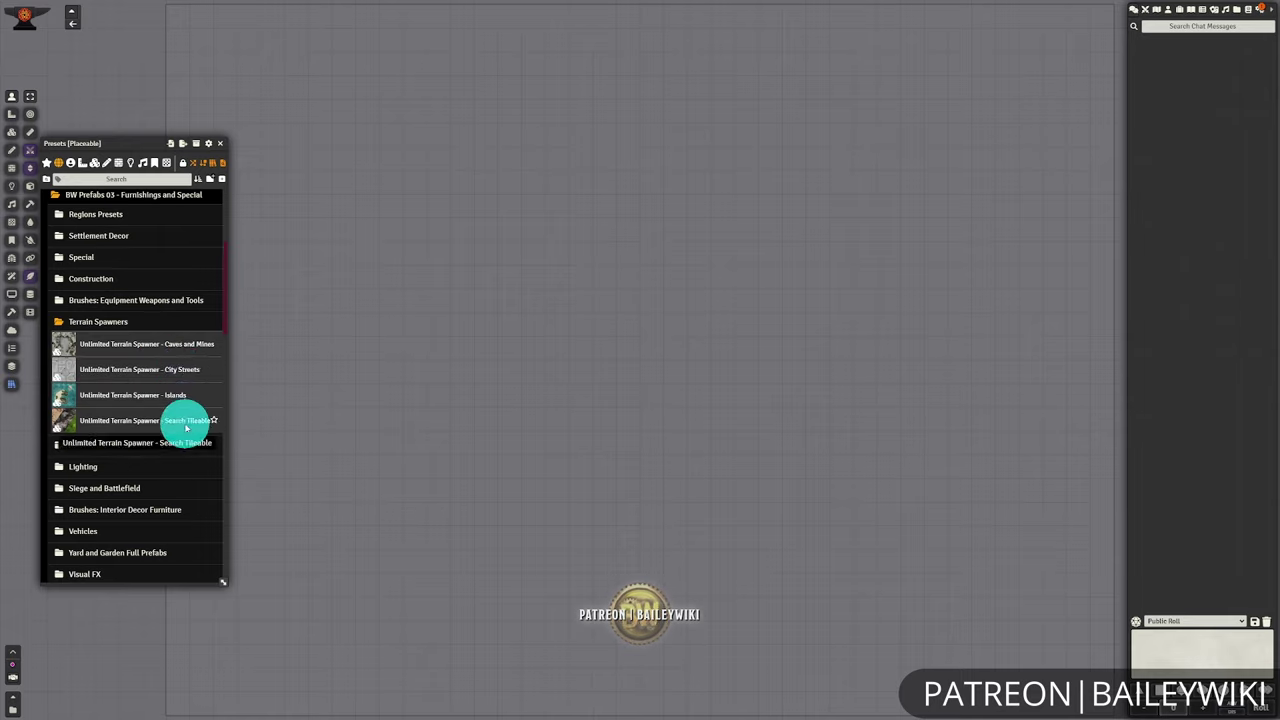
pyautogui.click(160, 347)
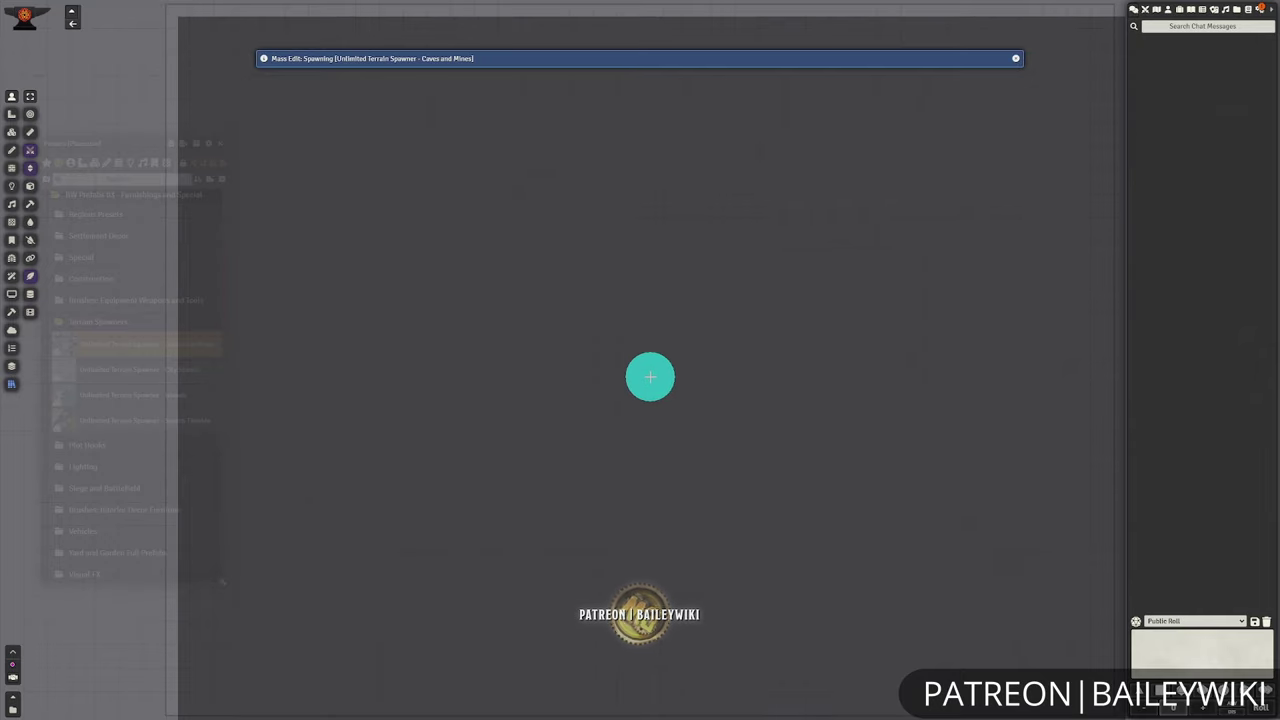
# - Place the spawner mid-scene, apply bw_terrain_cave_tileable_003.webp, and close the presets panel
pyautogui.click(653, 391)
pyautogui.click(649, 361)
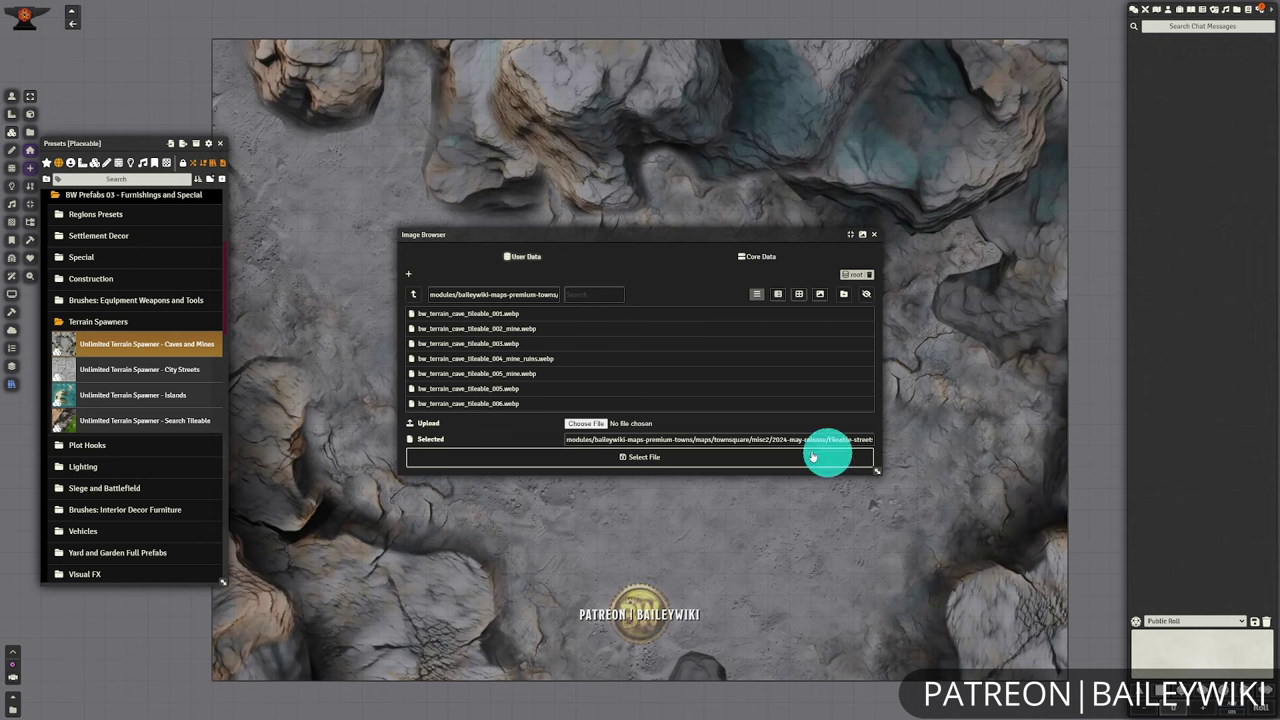
pyautogui.moveTo(492, 313)
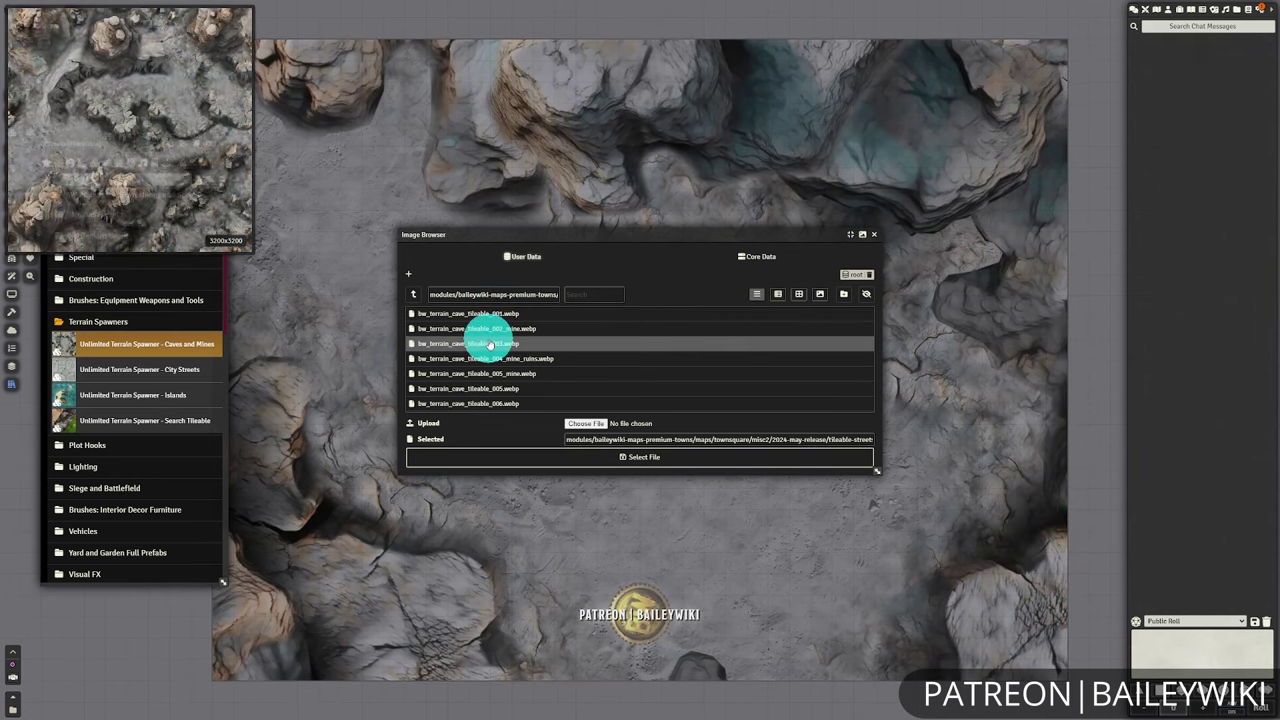
pyautogui.click(487, 343)
pyautogui.click(613, 462)
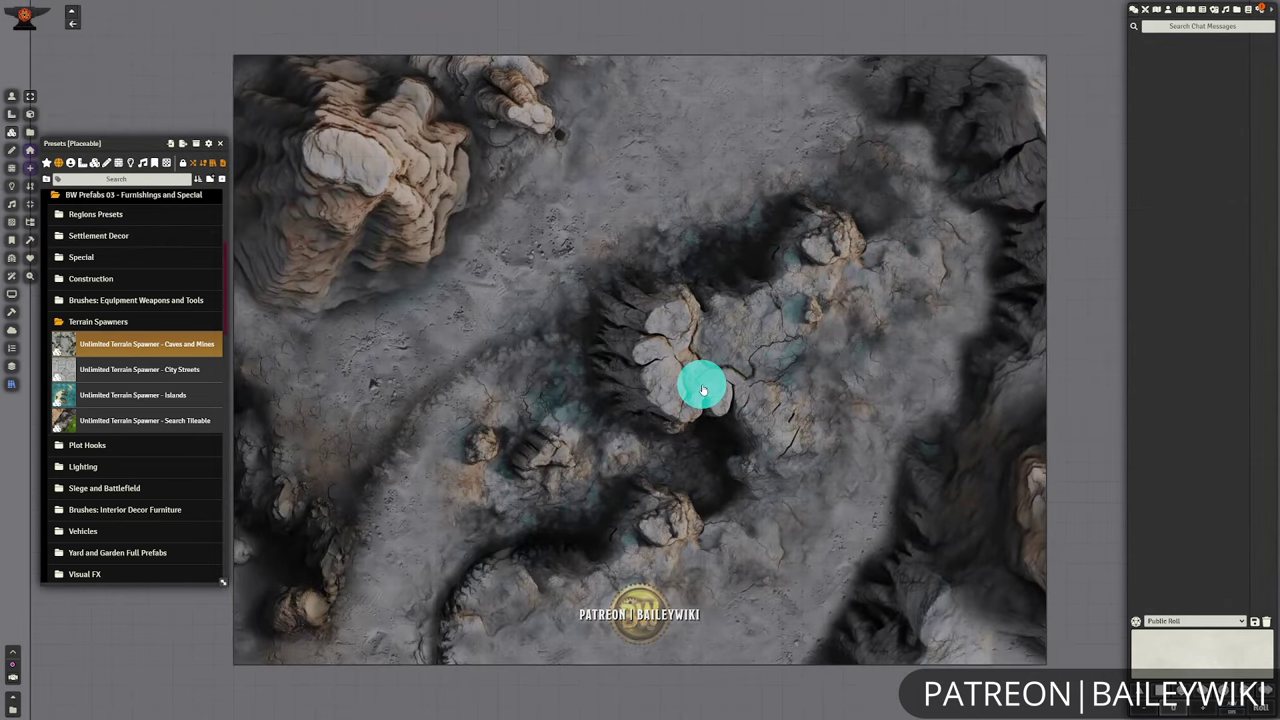
pyautogui.click(8, 100)
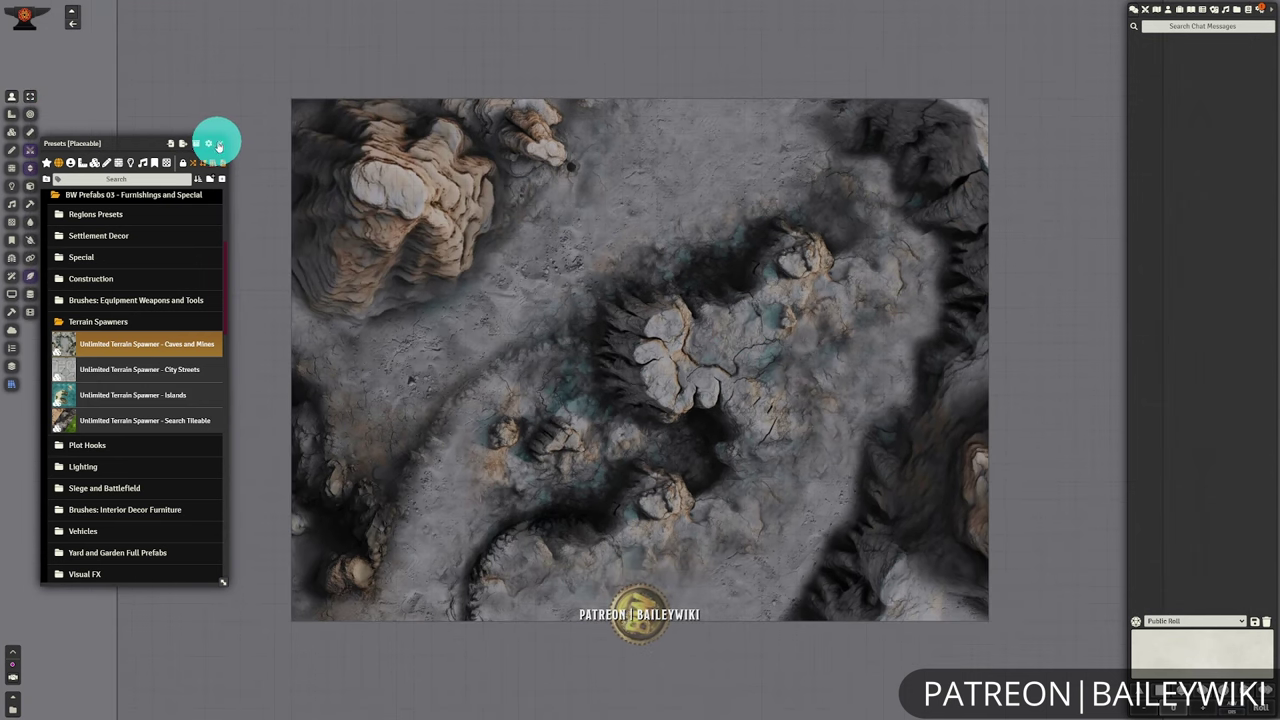
pyautogui.click(221, 145)
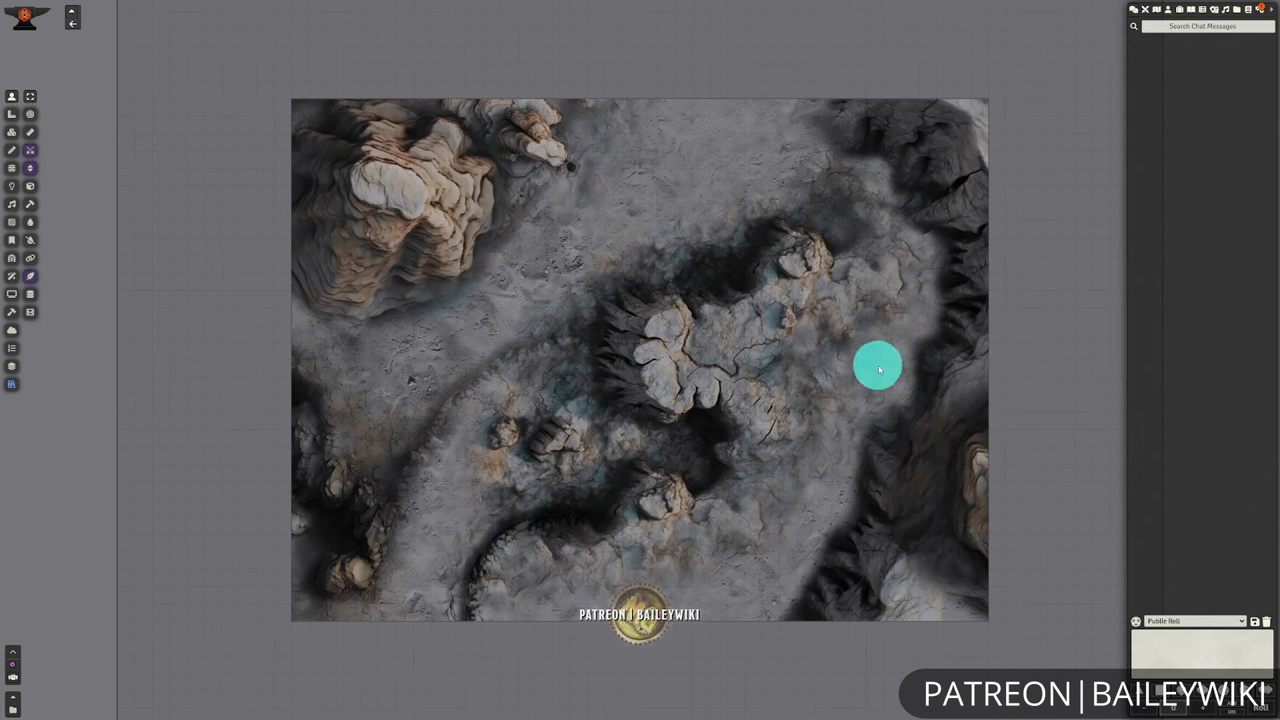
# - Set the tile's overlay to bw_terrain_cave_tileable_004_mine_ruins.webp from the caves-and-mines folder
pyautogui.click(689, 338)
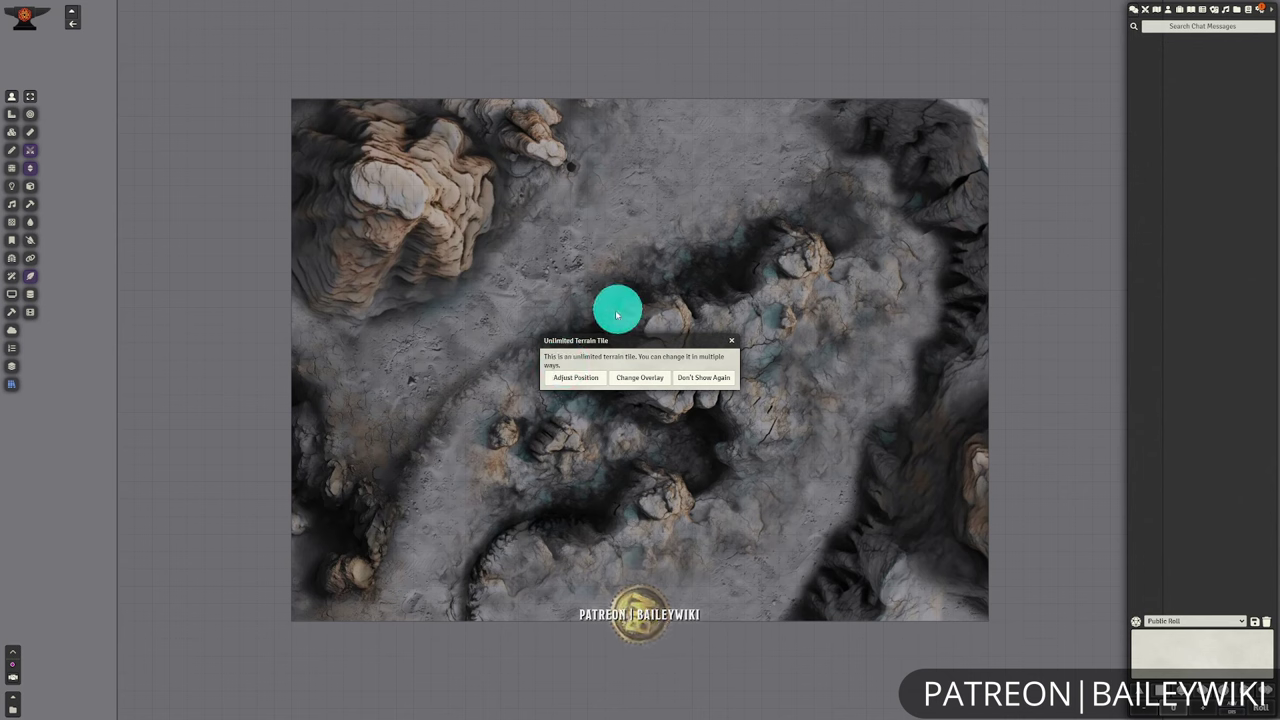
pyautogui.click(649, 386)
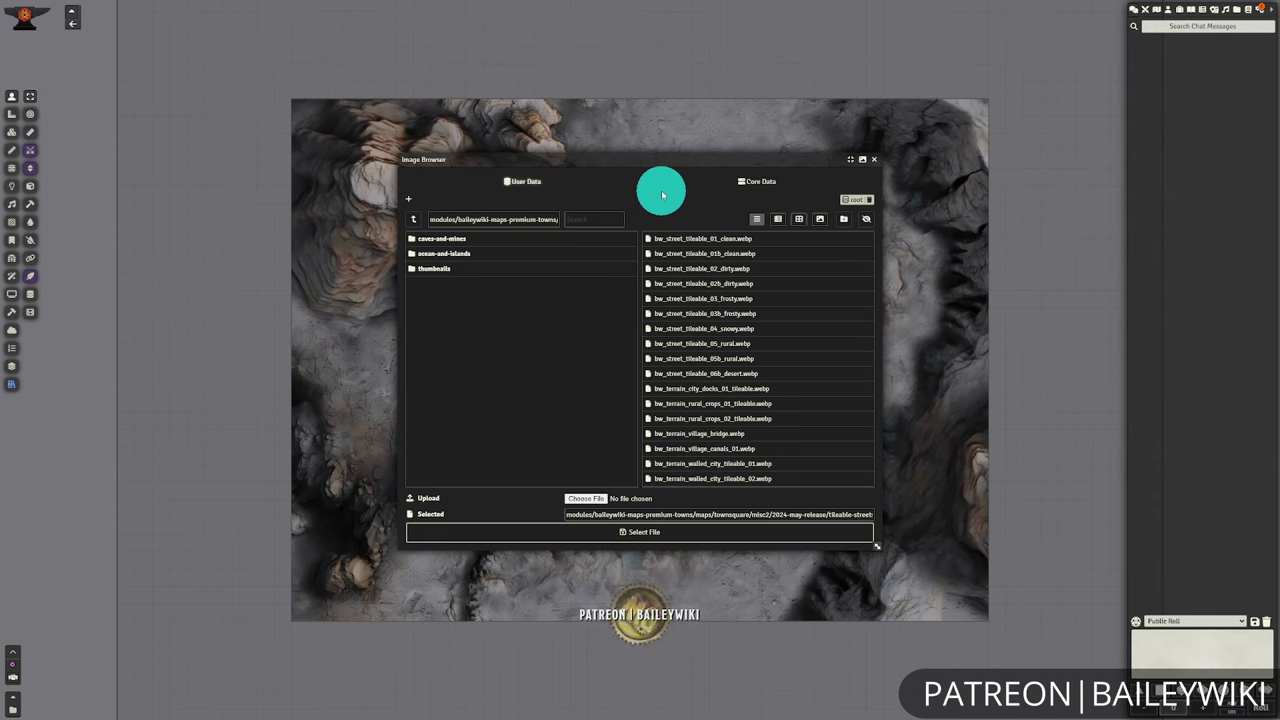
pyautogui.moveTo(709, 242)
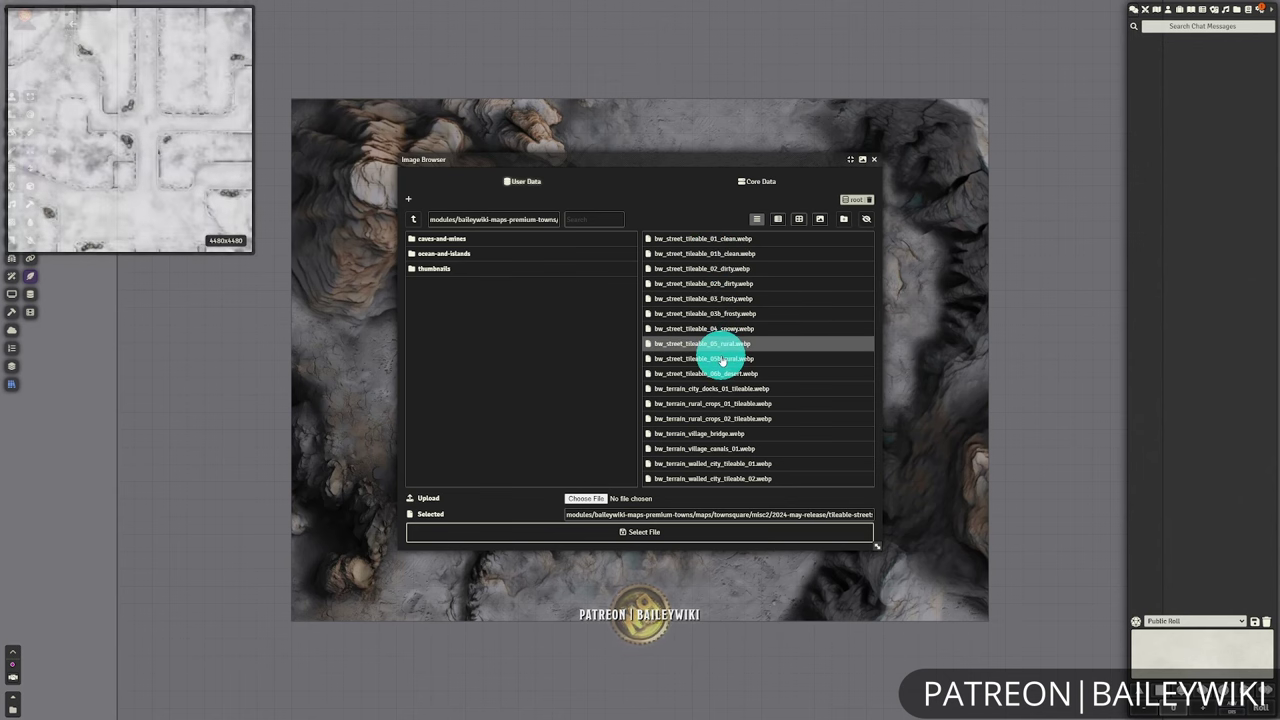
pyautogui.click(463, 245)
pyautogui.moveTo(457, 240)
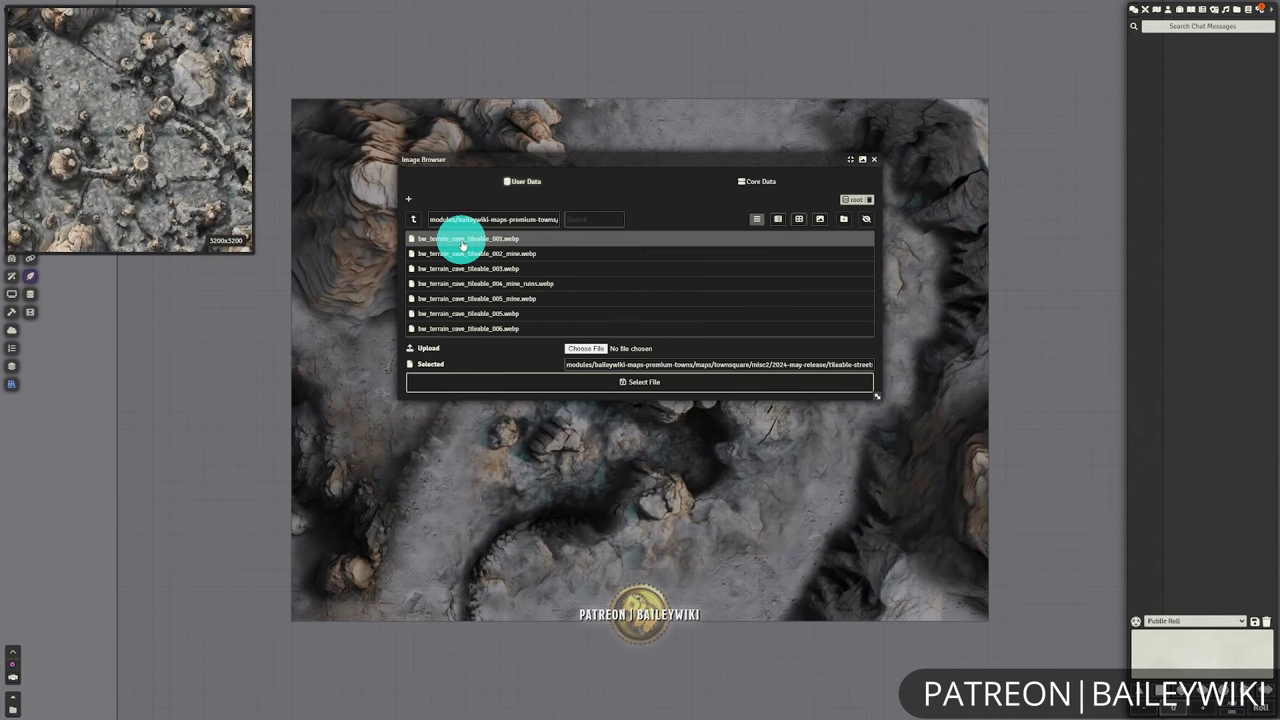
pyautogui.click(640, 285)
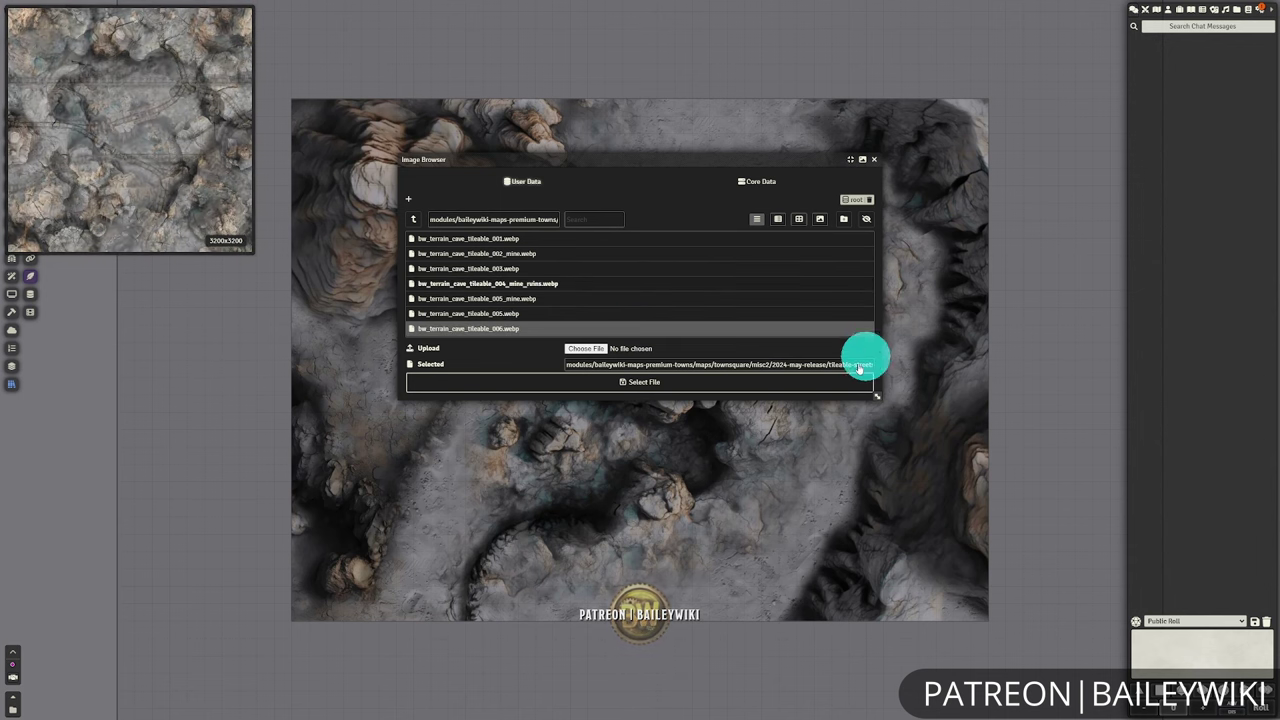
pyautogui.click(683, 384)
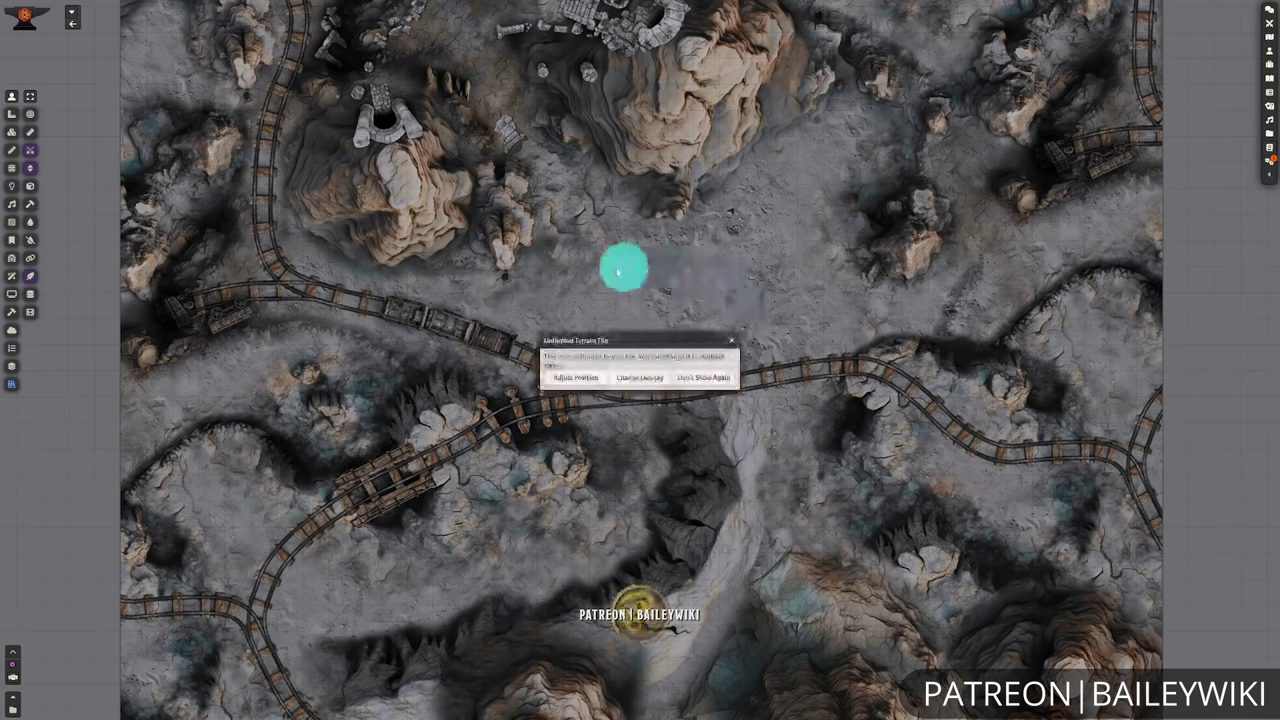
# - Filter the module root for 'tileable' and apply bw_badlands_23_lava_tileable.webp as the overlay
pyautogui.click(644, 378)
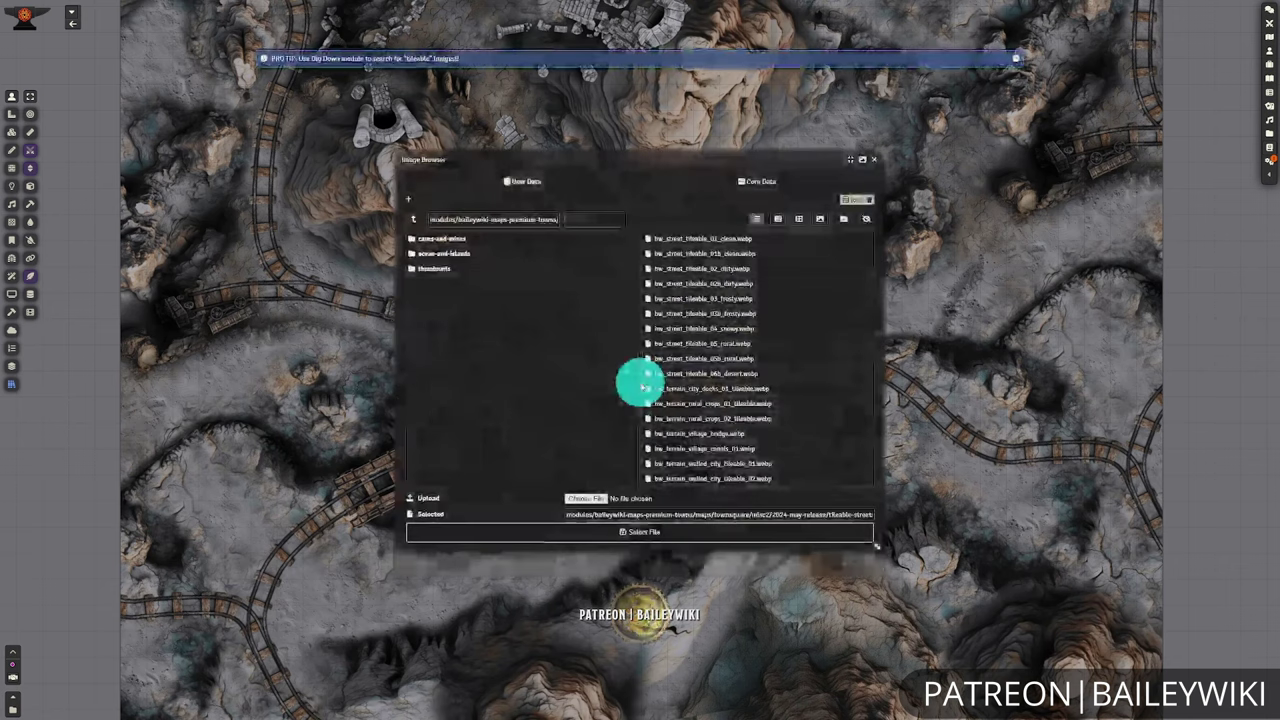
pyautogui.click(705, 358)
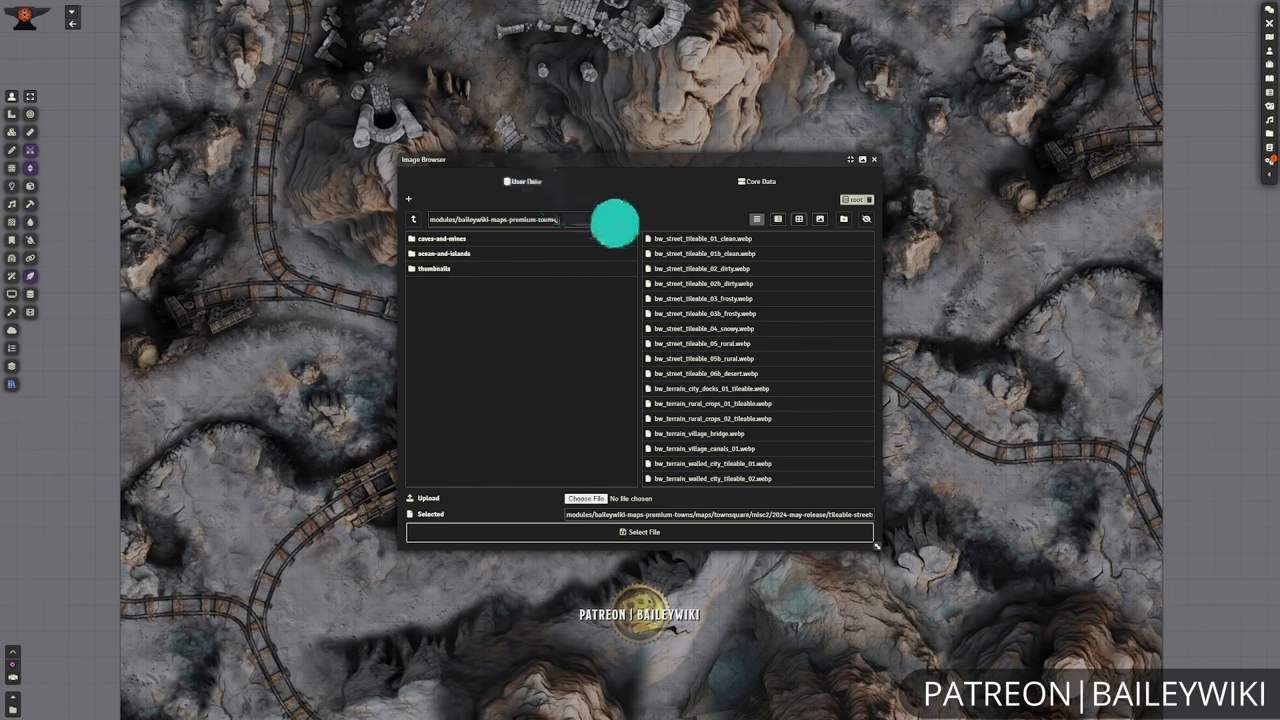
pyautogui.click(414, 219)
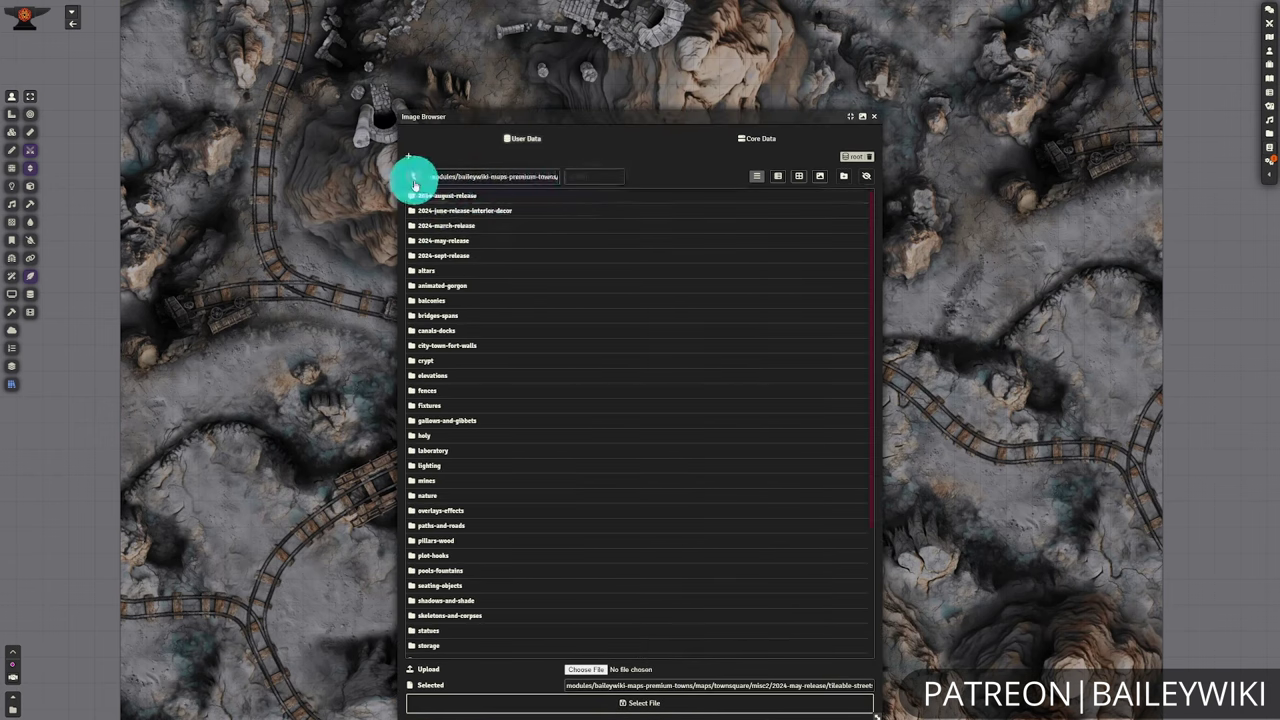
pyautogui.click(414, 177)
pyautogui.click(414, 177)
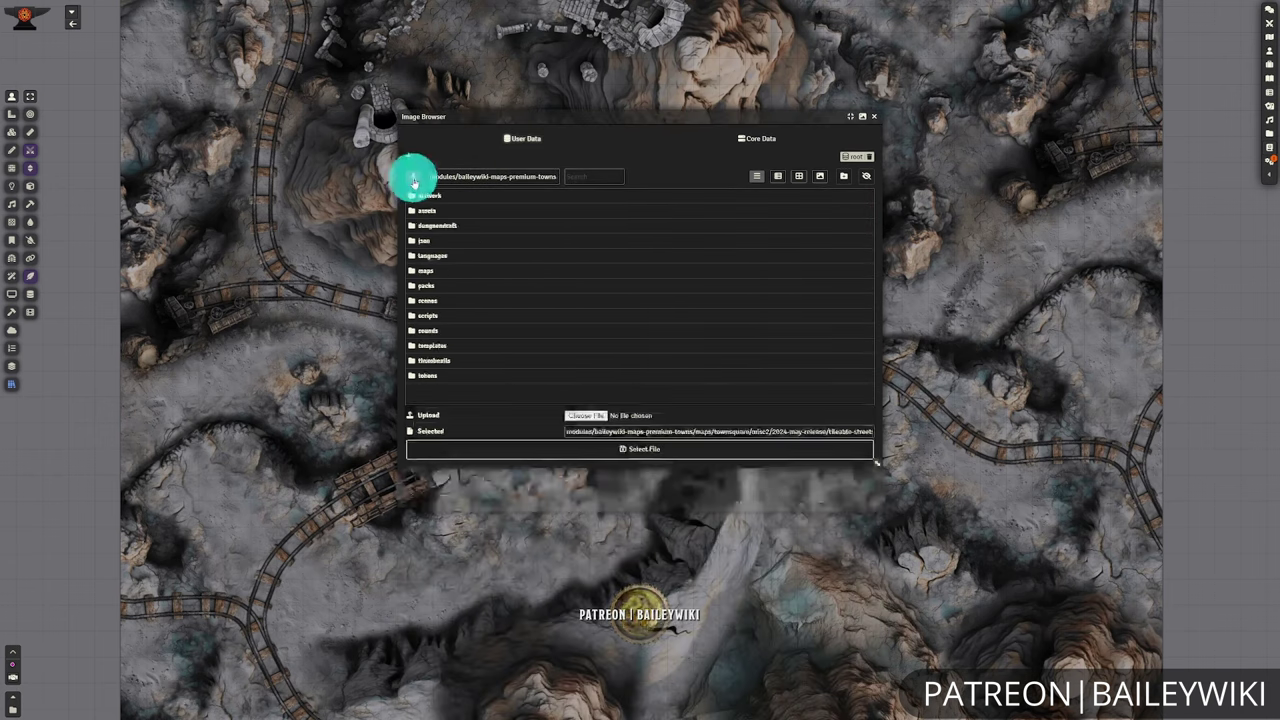
pyautogui.click(615, 177)
pyautogui.write('tileable')
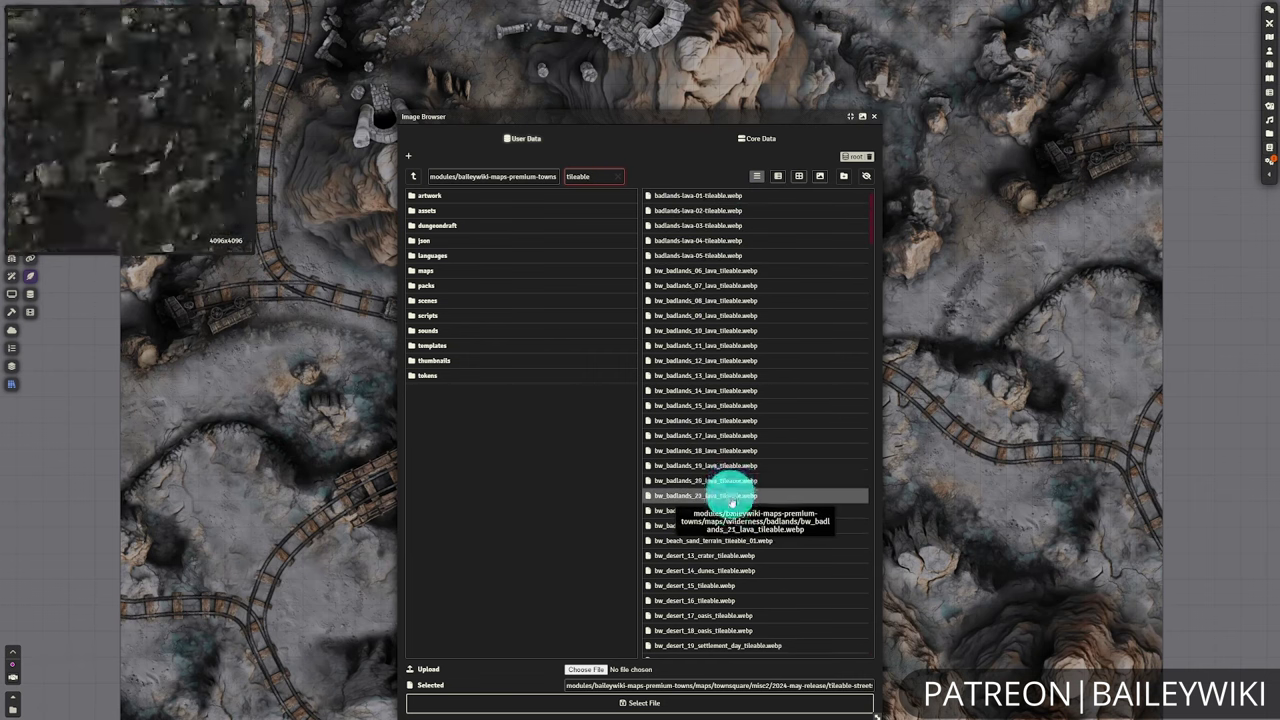
pyautogui.click(746, 525)
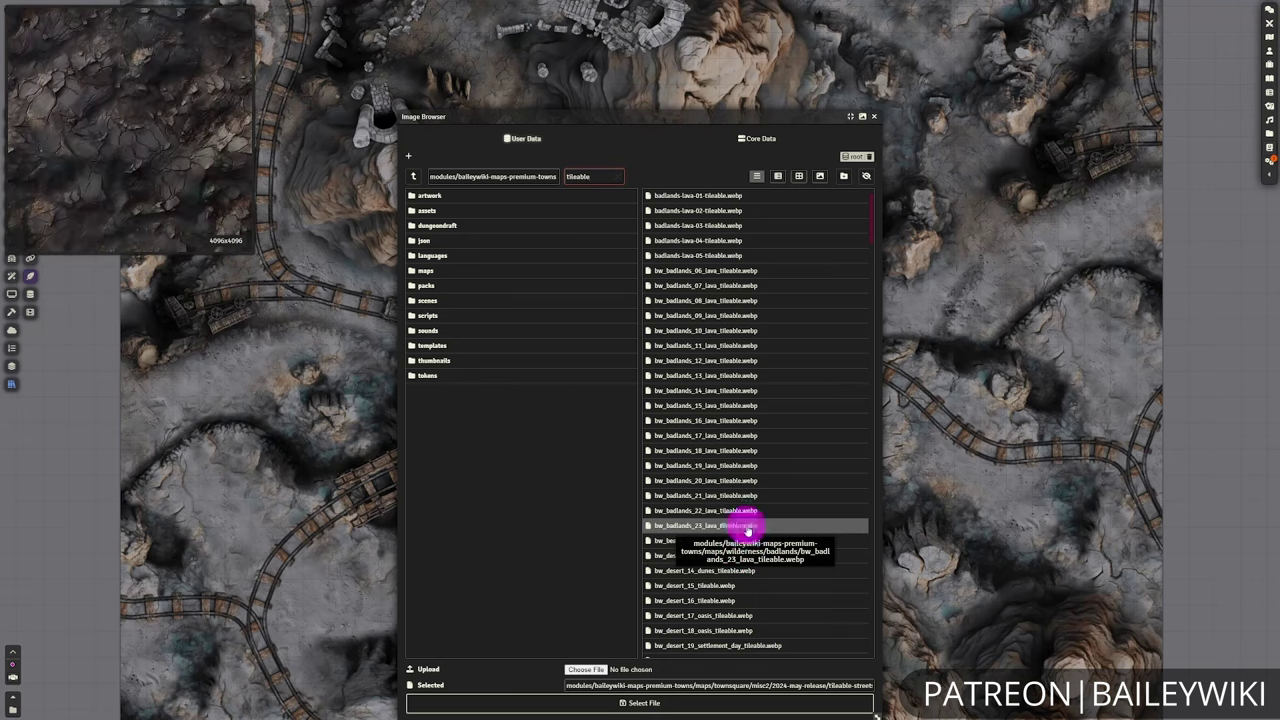
pyautogui.click(640, 700)
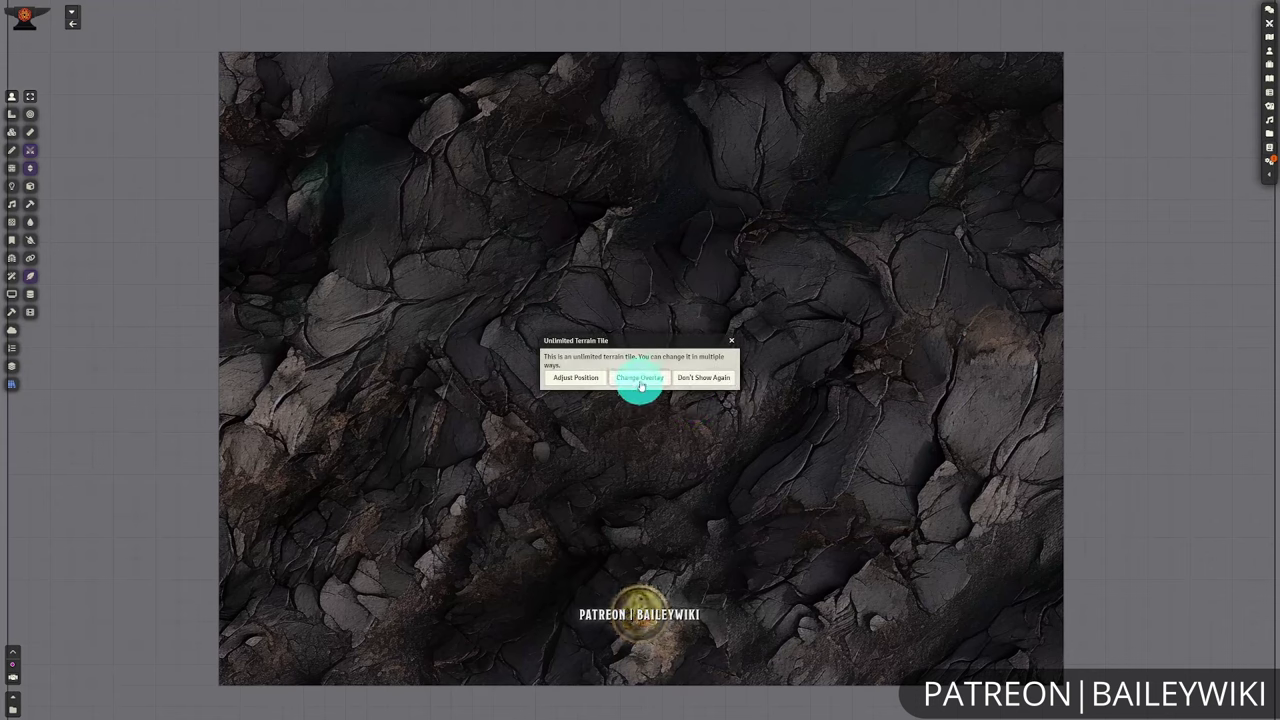
# - Open the Change Overlay image picker and climb up to the module's root folder
pyautogui.click(641, 386)
pyautogui.click(755, 358)
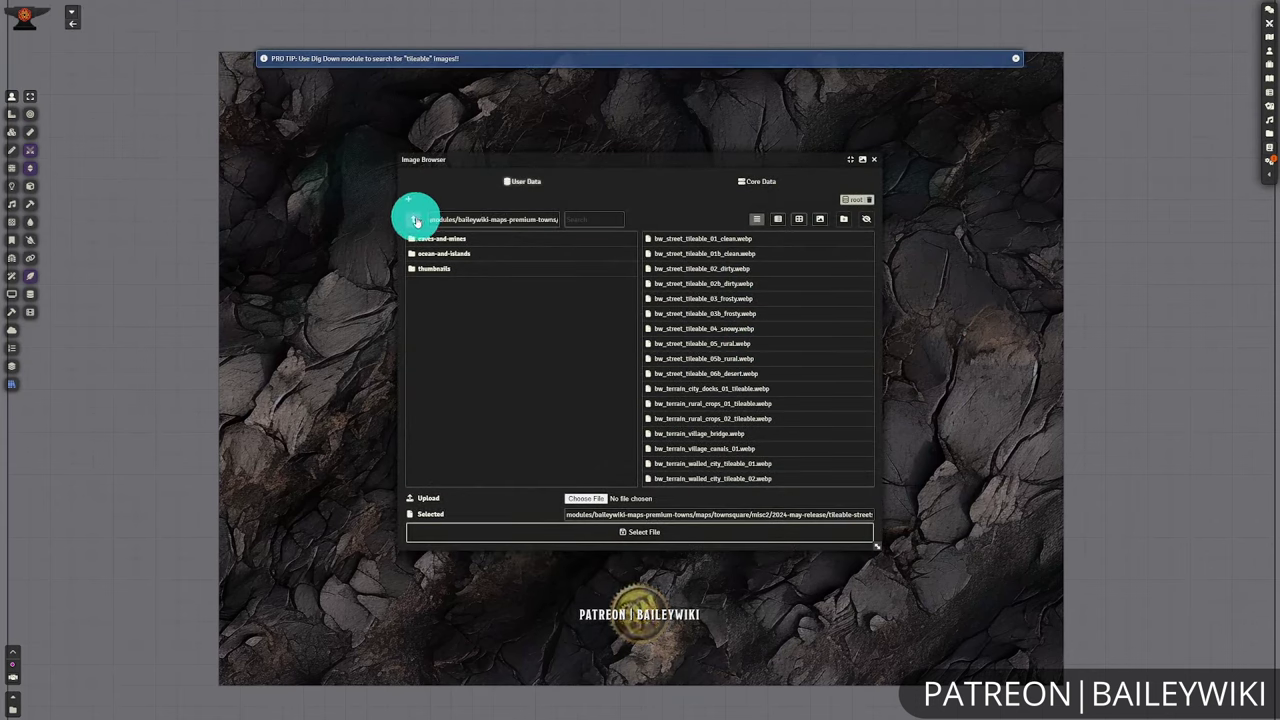
pyautogui.click(416, 221)
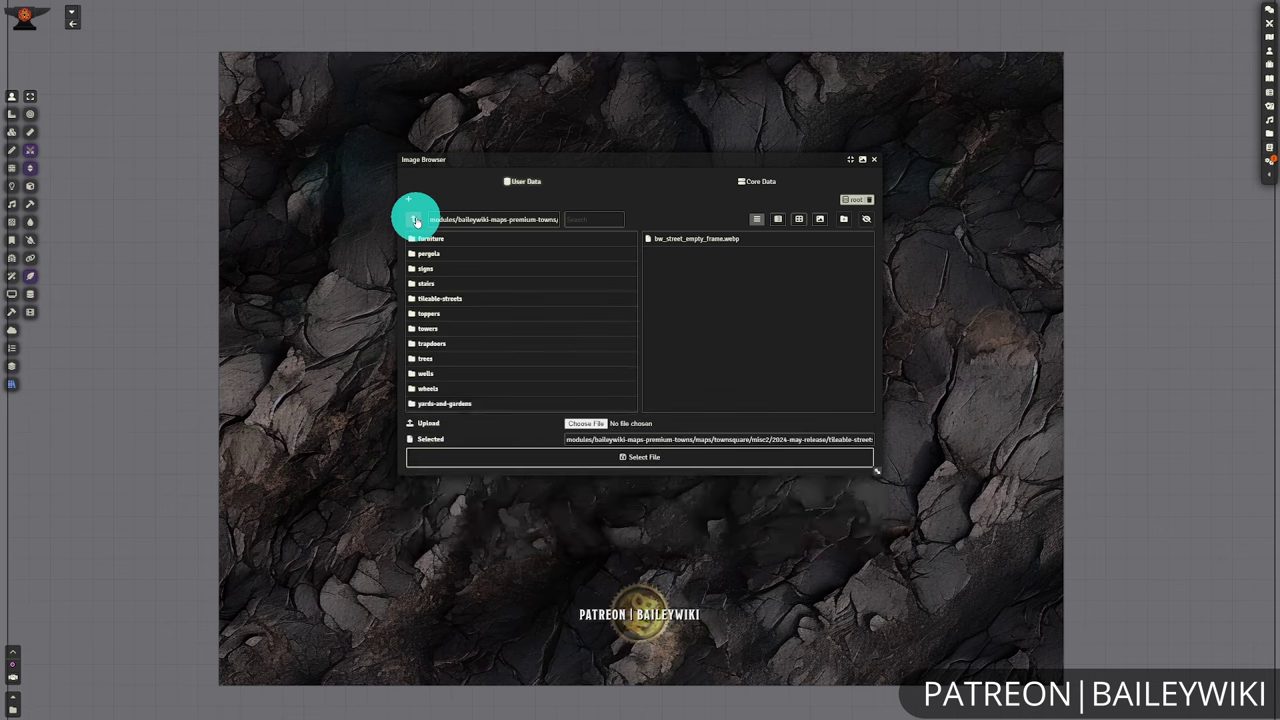
pyautogui.click(412, 177)
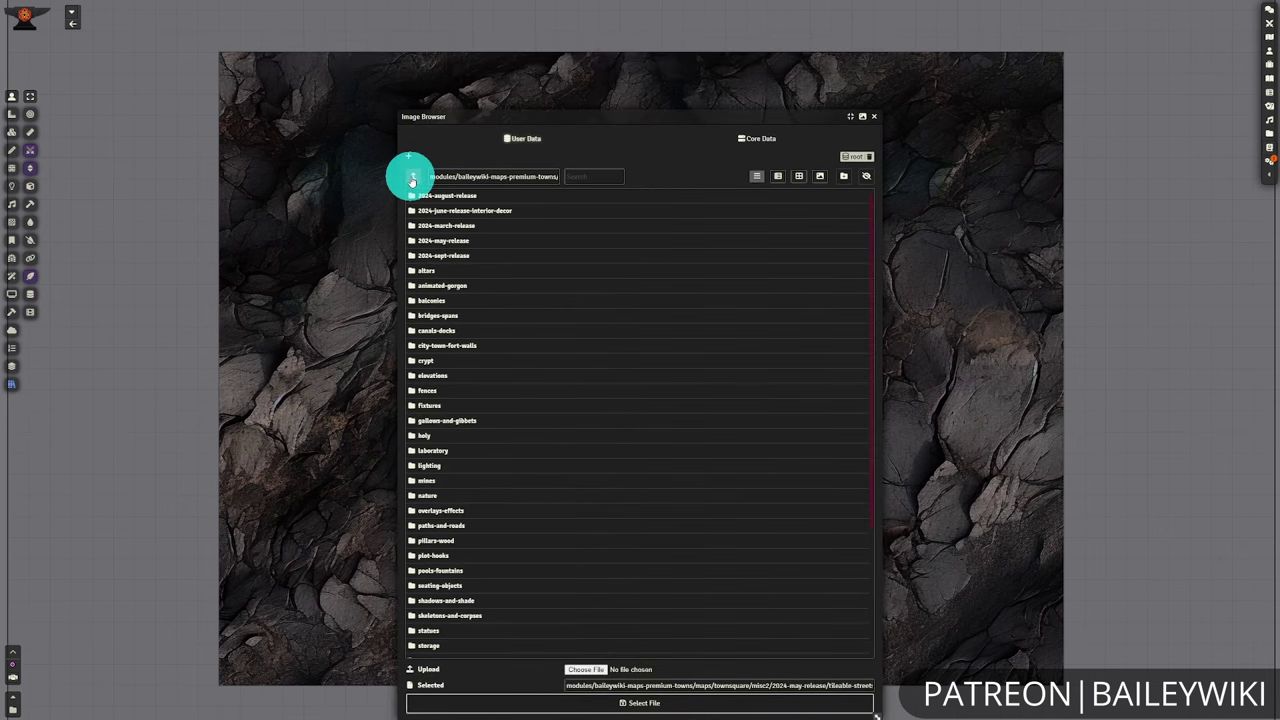
pyautogui.click(412, 177)
pyautogui.click(412, 177)
pyautogui.click(412, 177)
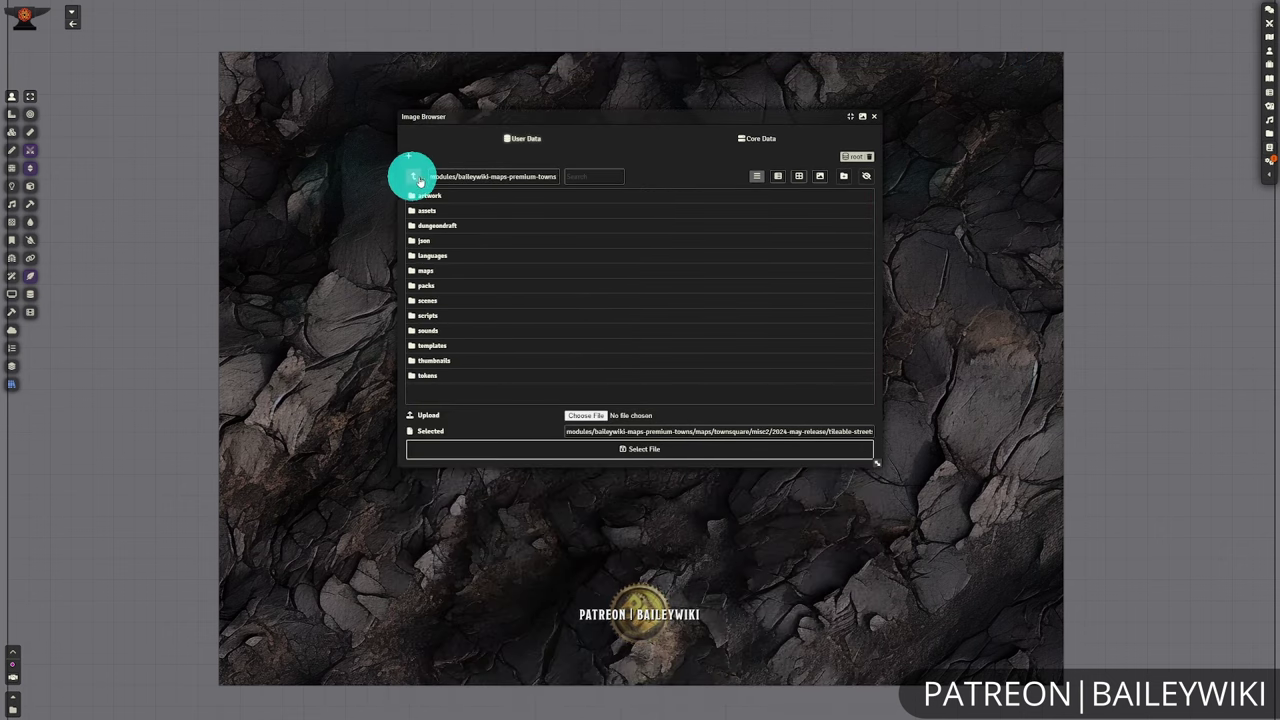
# - Filter the module files by 'tileable', browse the results, and reopen the terrain tile's options
pyautogui.write('tileabl')
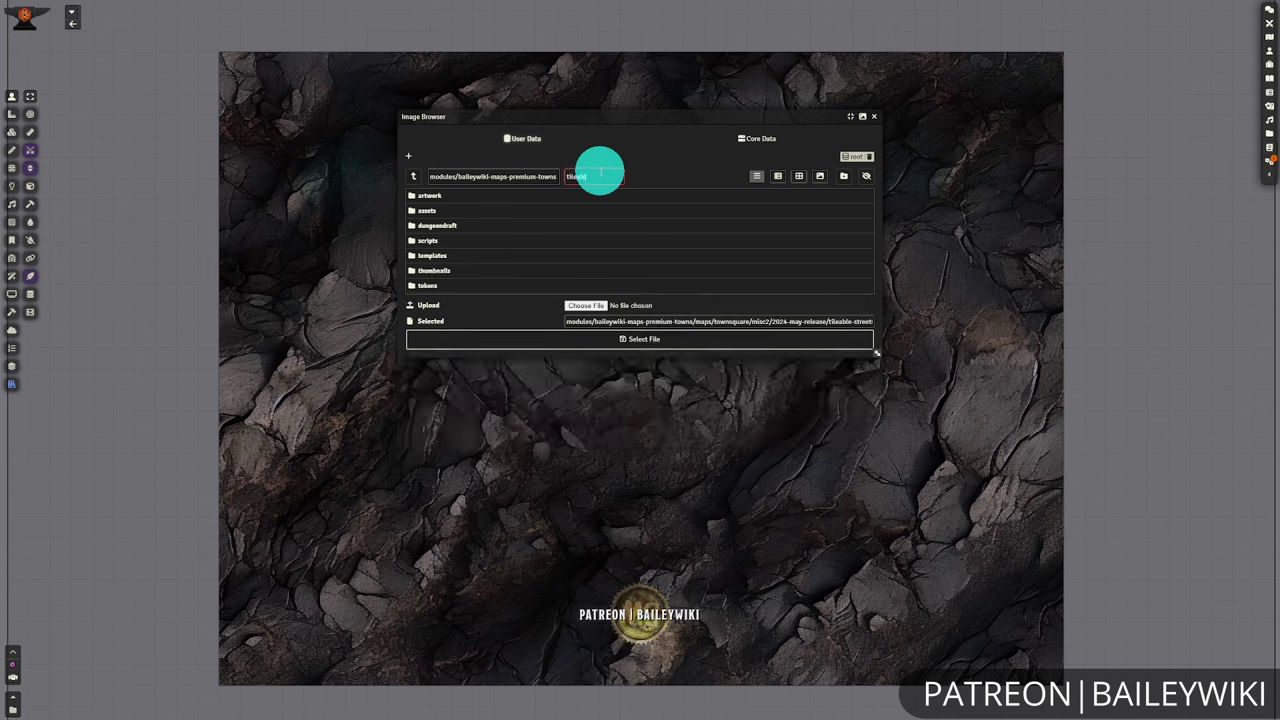
pyautogui.write('e')
pyautogui.scroll(-2, 754, 547)
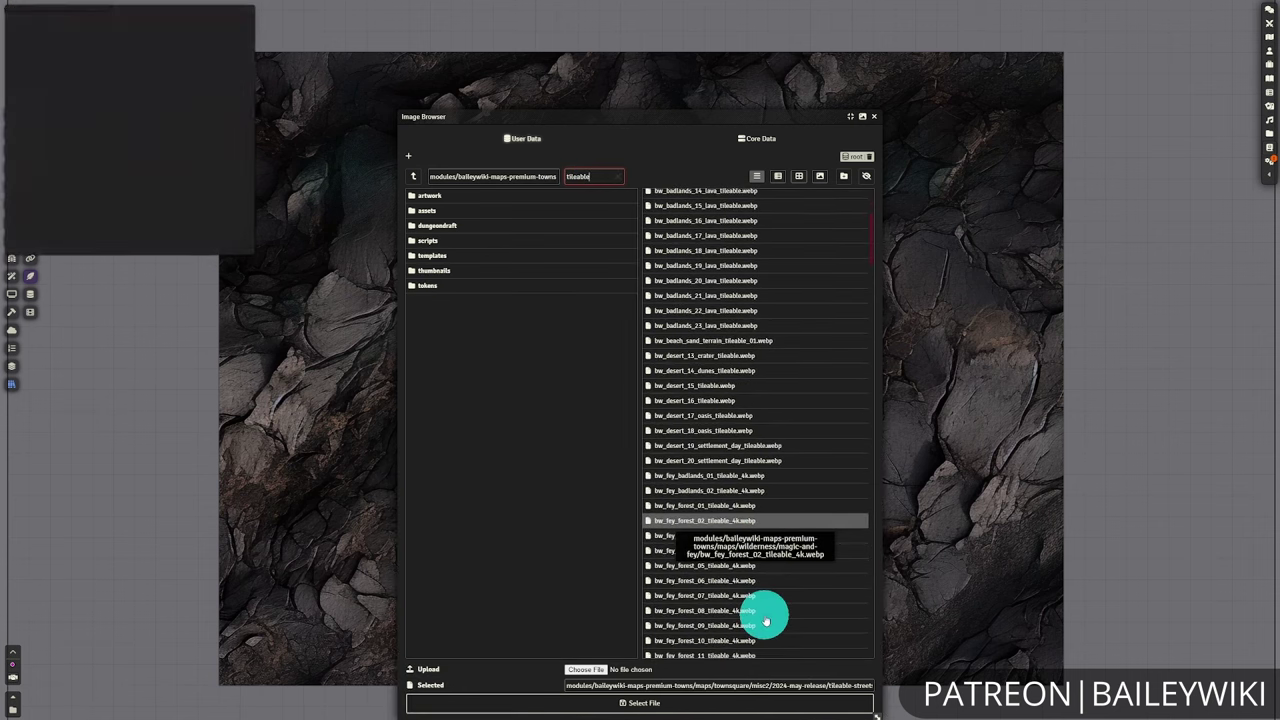
pyautogui.scroll(-1, 766, 621)
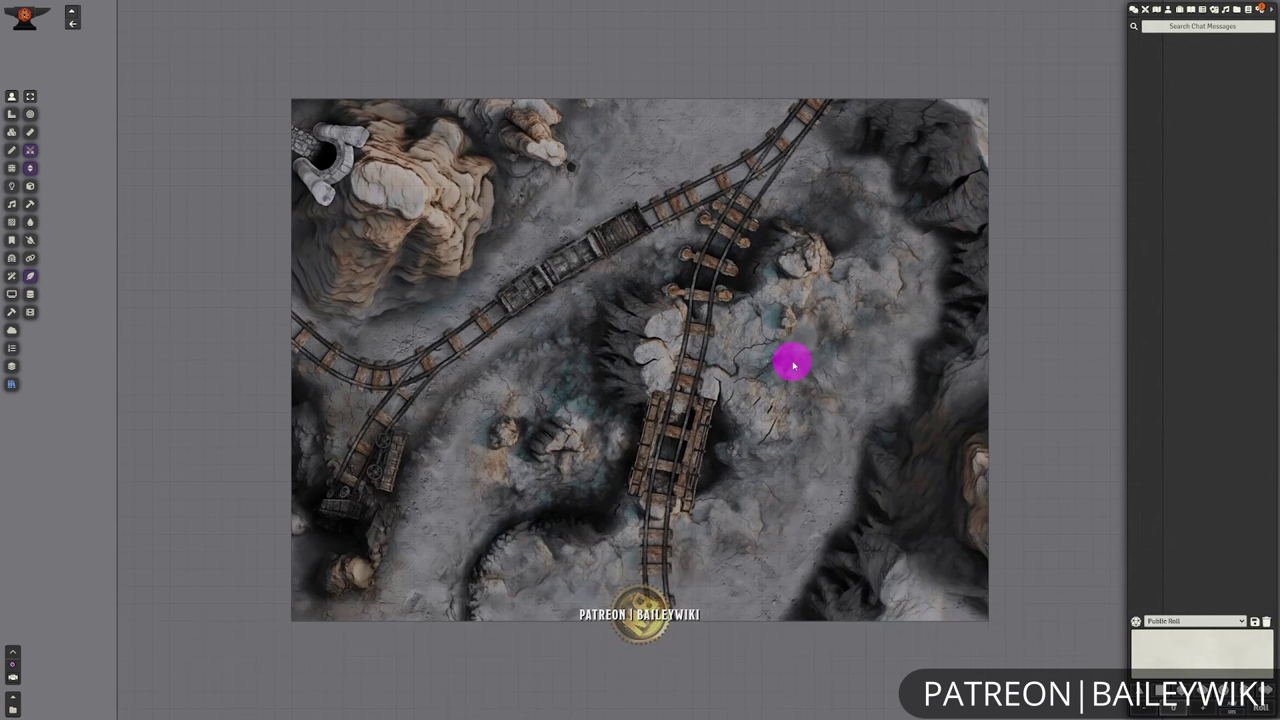
pyautogui.click(793, 366)
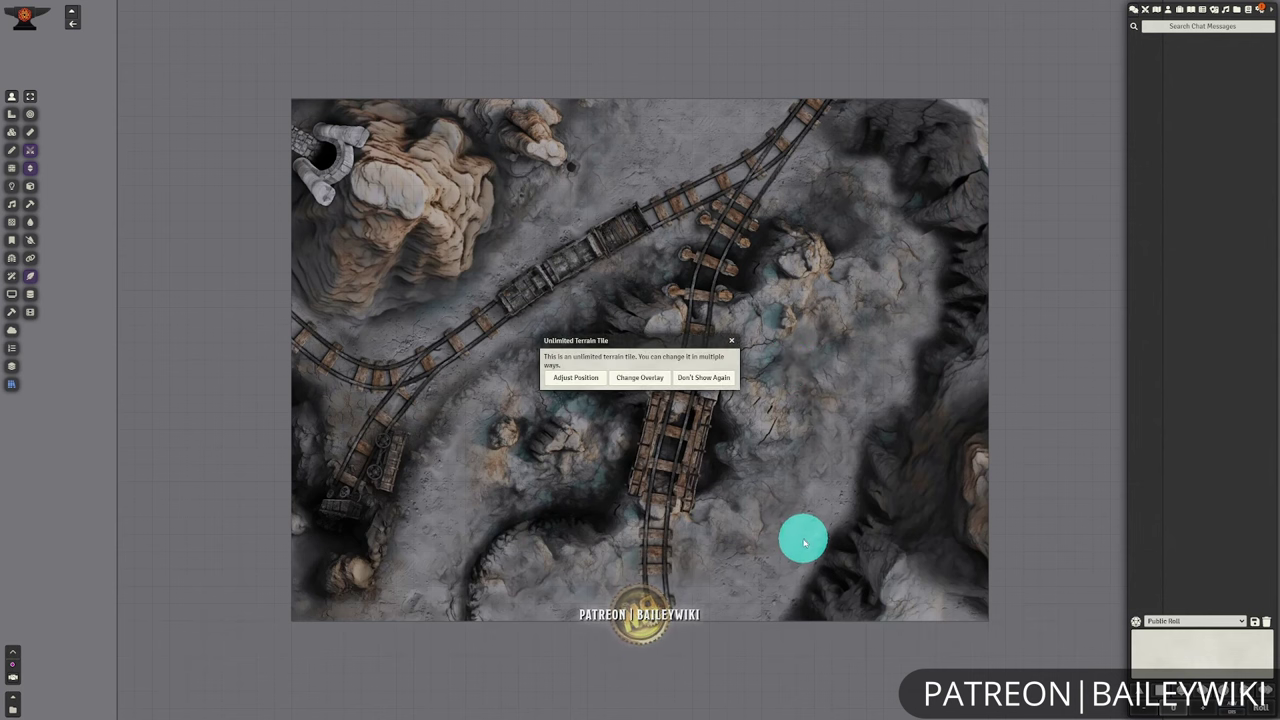
# - In Adjust Position, pan the mine-rails overlay up once and right twice
pyautogui.click(577, 379)
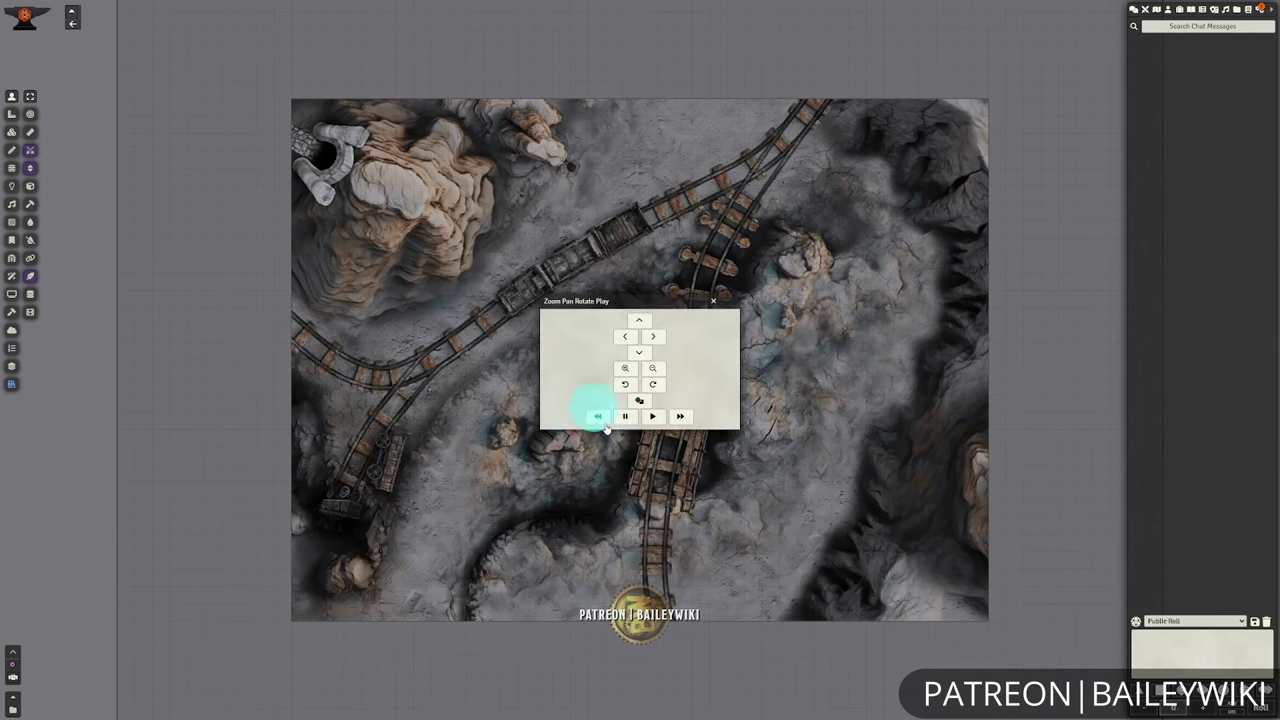
pyautogui.click(641, 322)
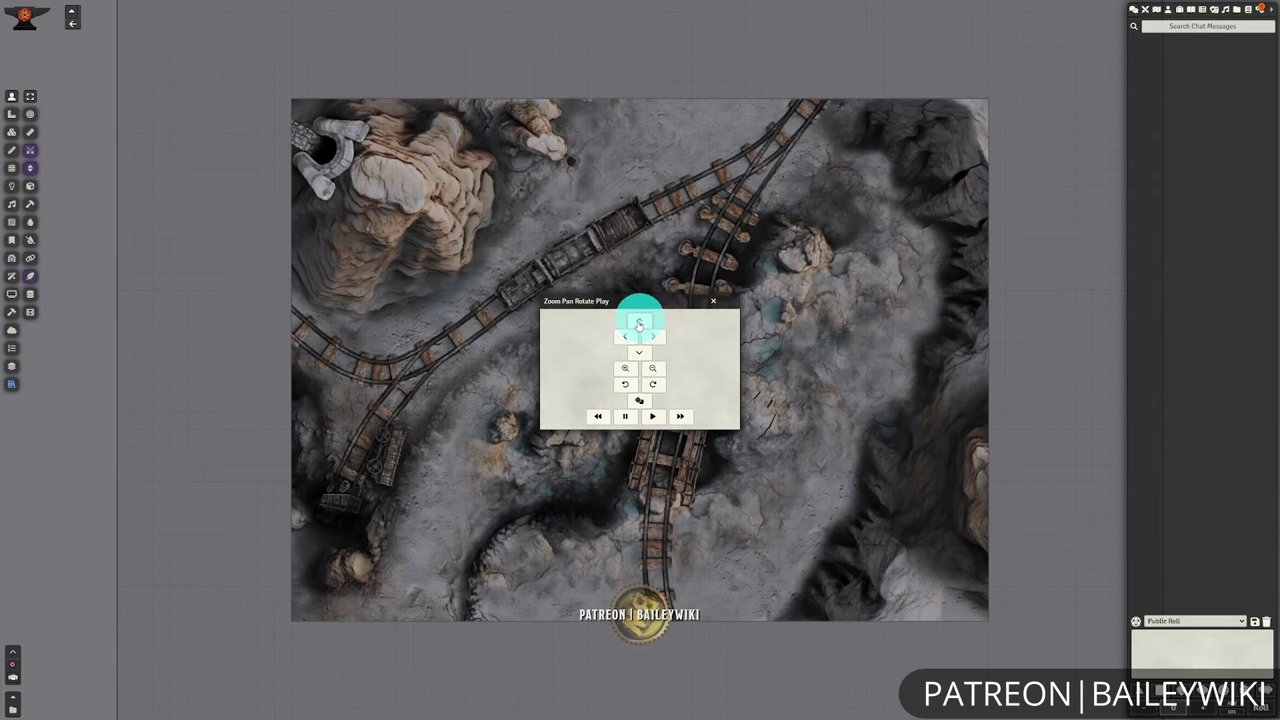
pyautogui.click(652, 337)
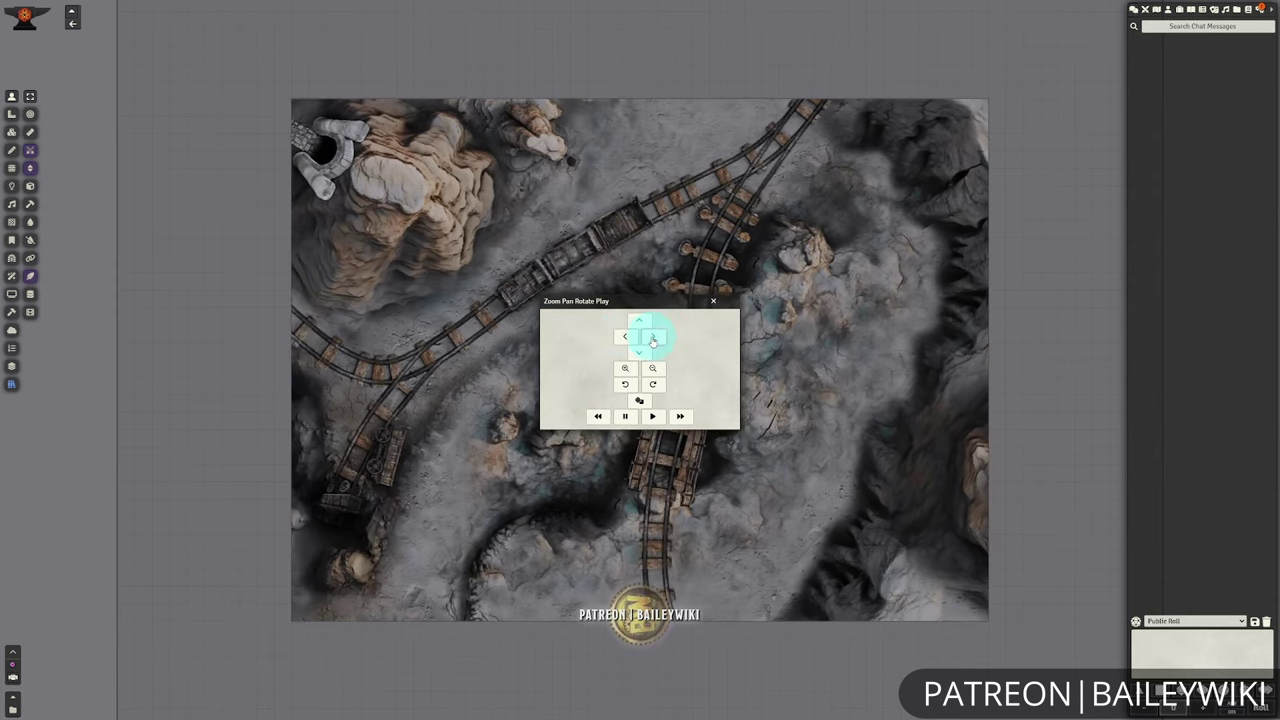
pyautogui.click(652, 340)
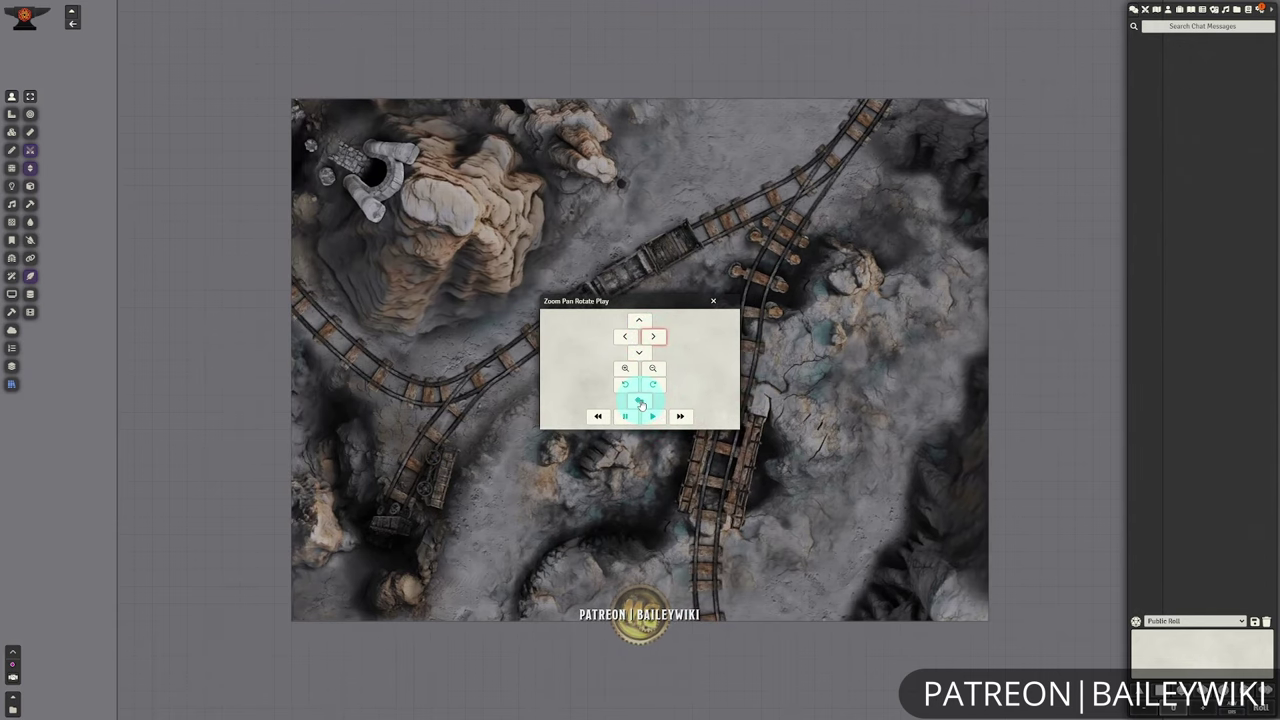
# - Jump the overlay to two new map areas, zoom in, and rotate it counterclockwise
pyautogui.click(640, 402)
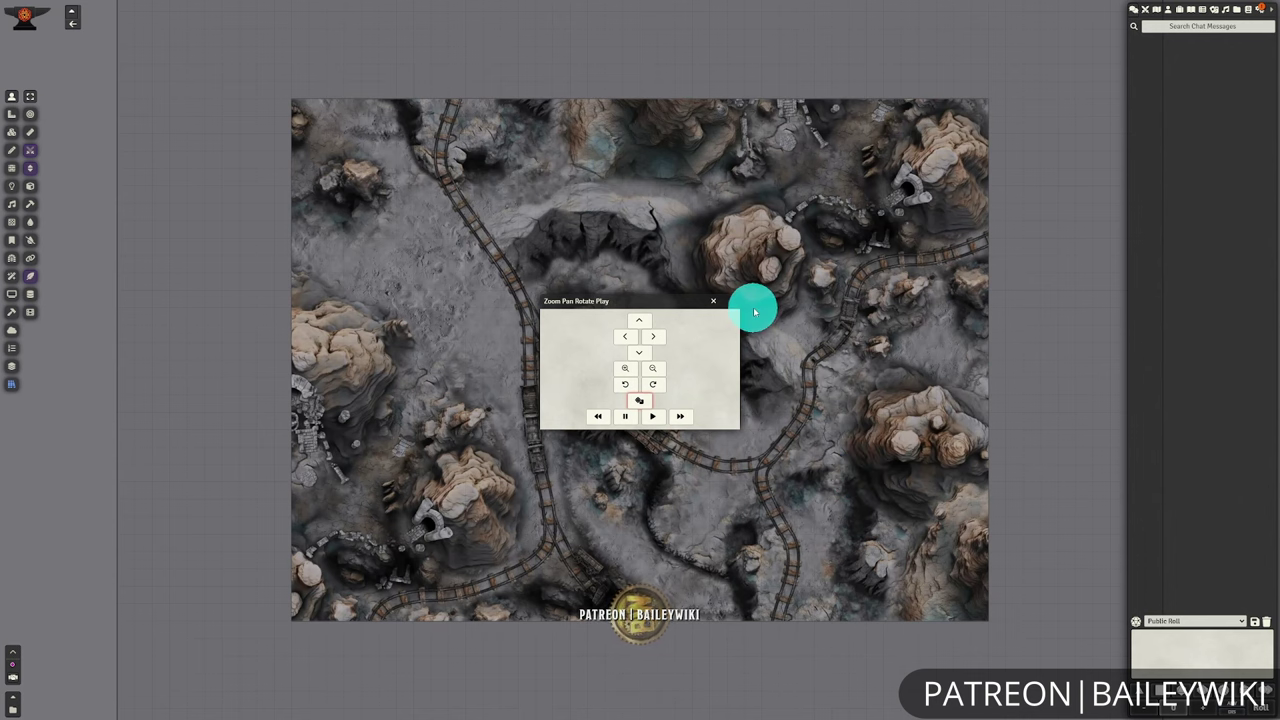
pyautogui.click(641, 401)
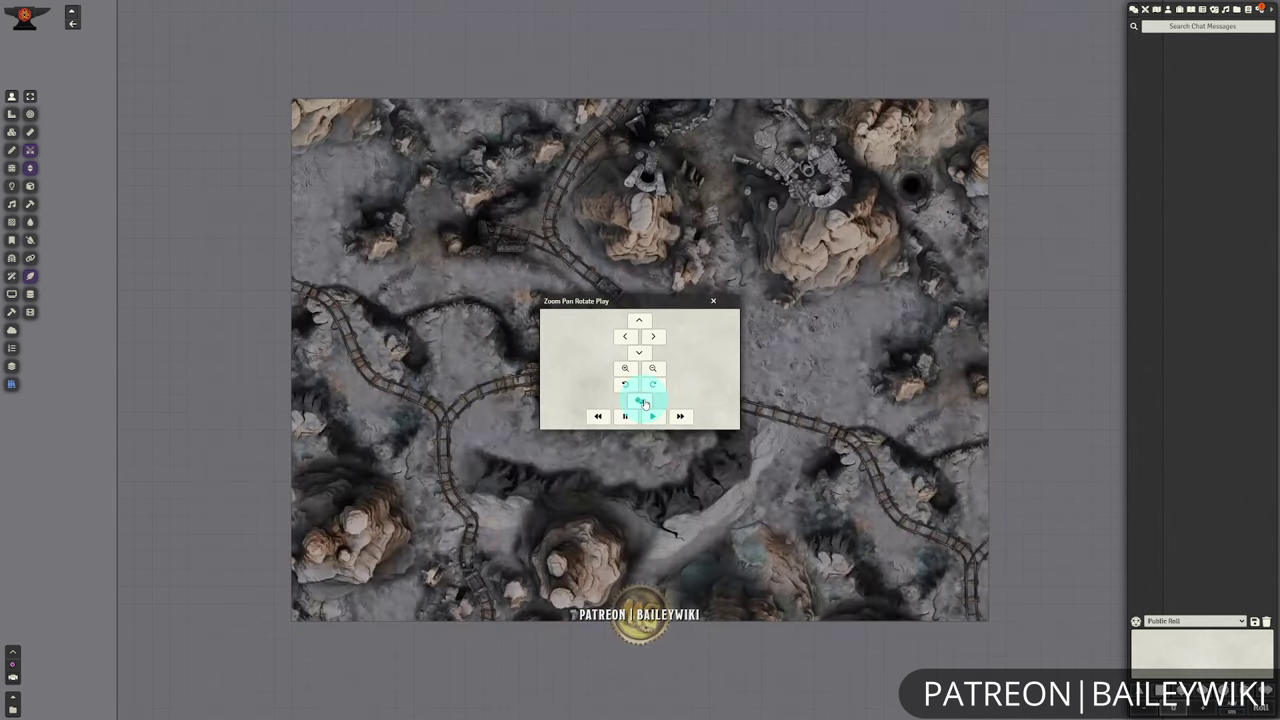
pyautogui.click(625, 369)
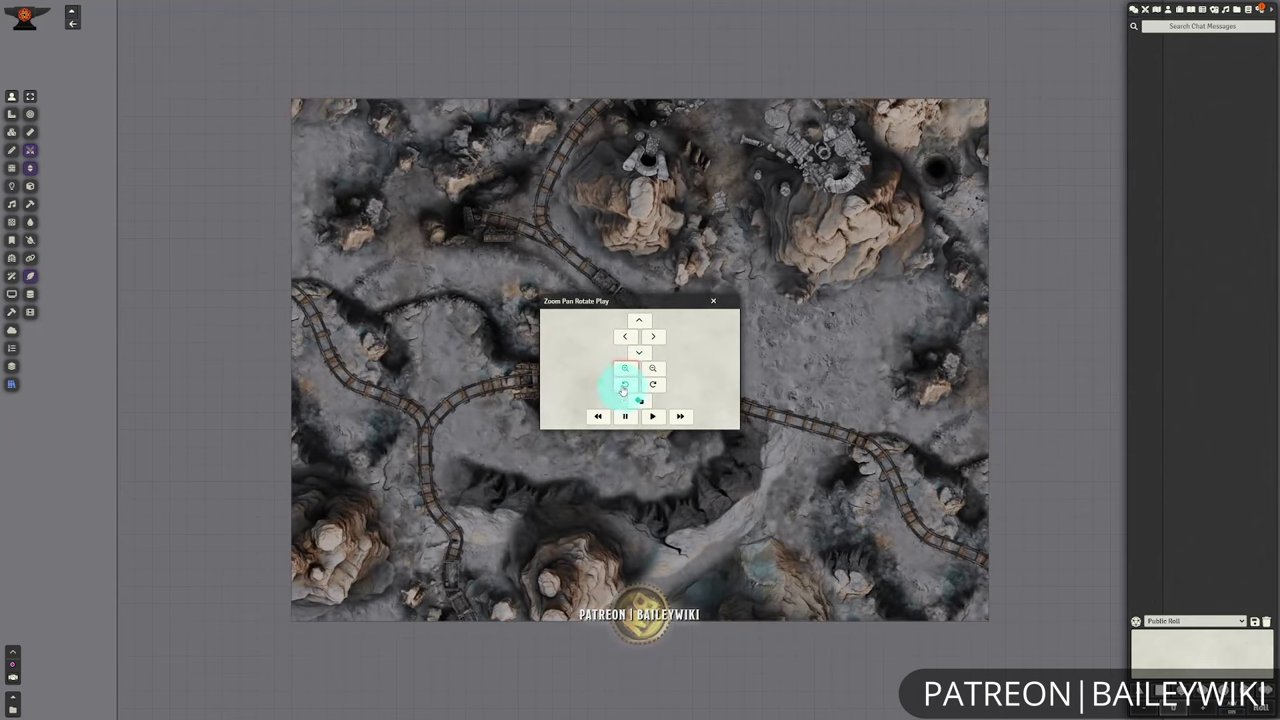
pyautogui.click(624, 385)
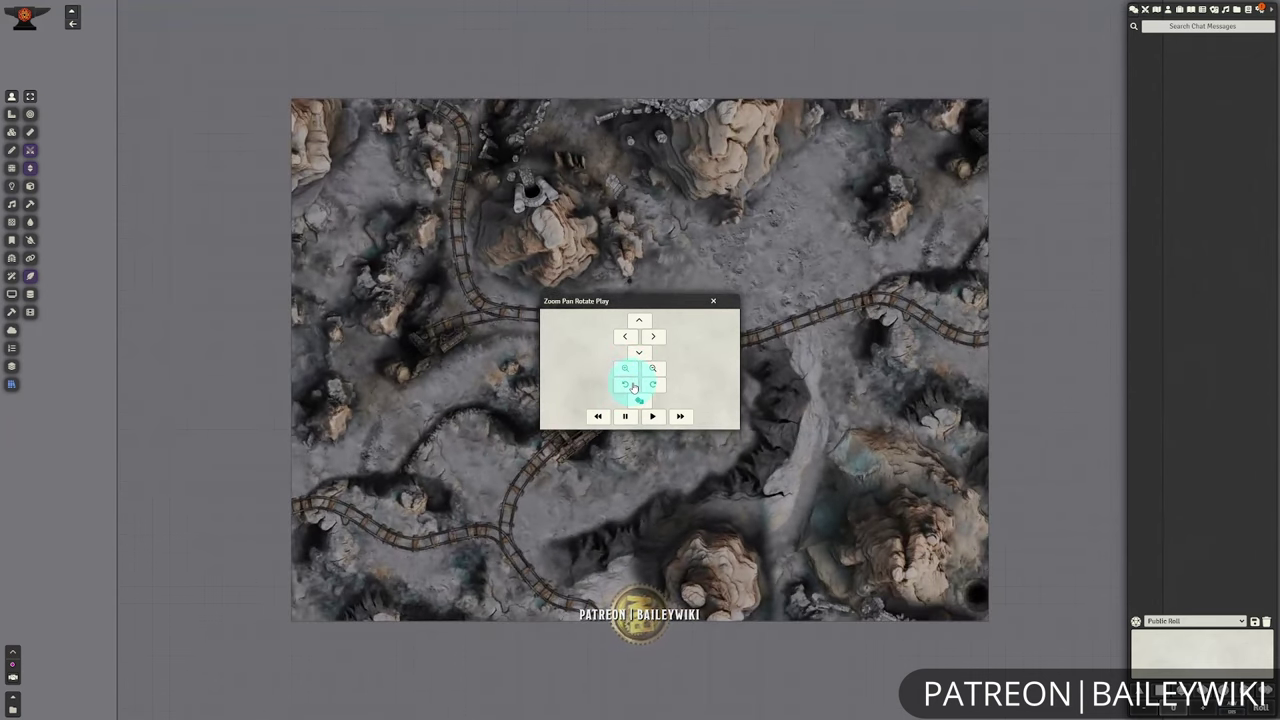